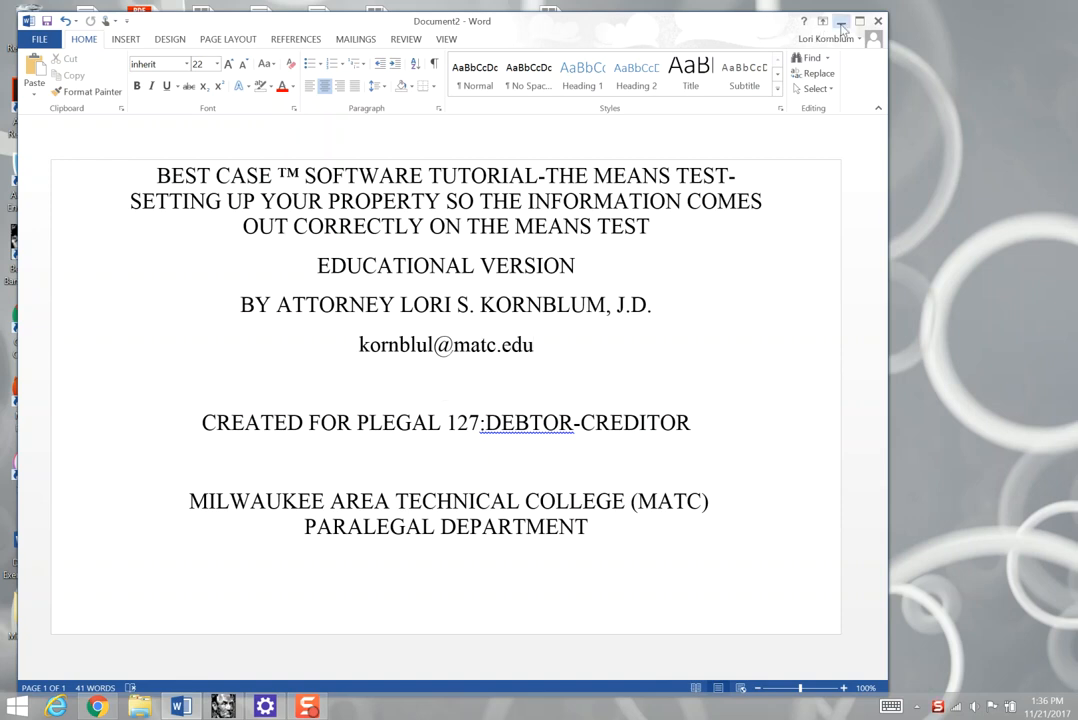
- Switch to Best Case Bankruptcy and open the real property residence entry in Schedule A/B - Property
left_click(230, 704)
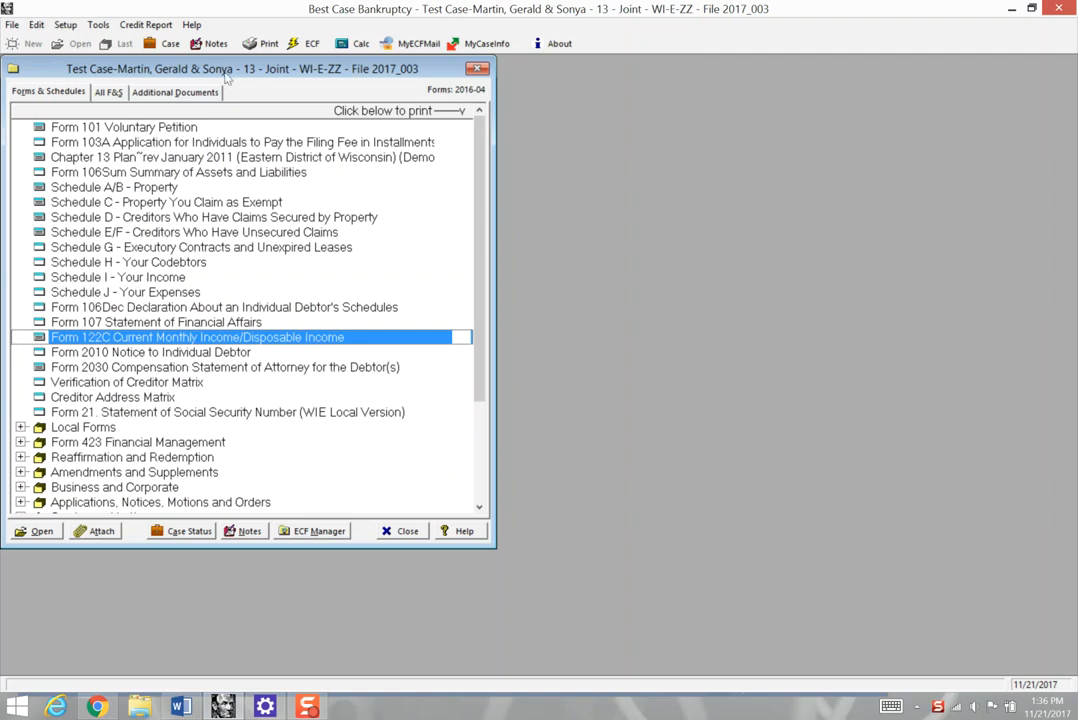
left_click_drag(220, 71, 370, 100)
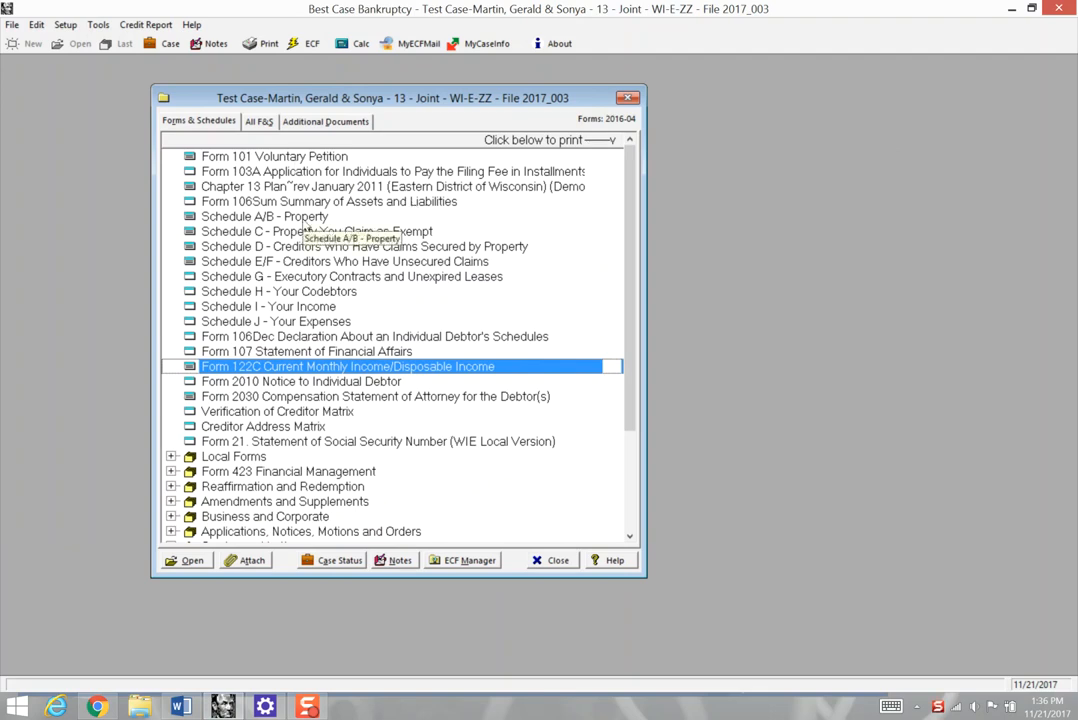
double_click(305, 218)
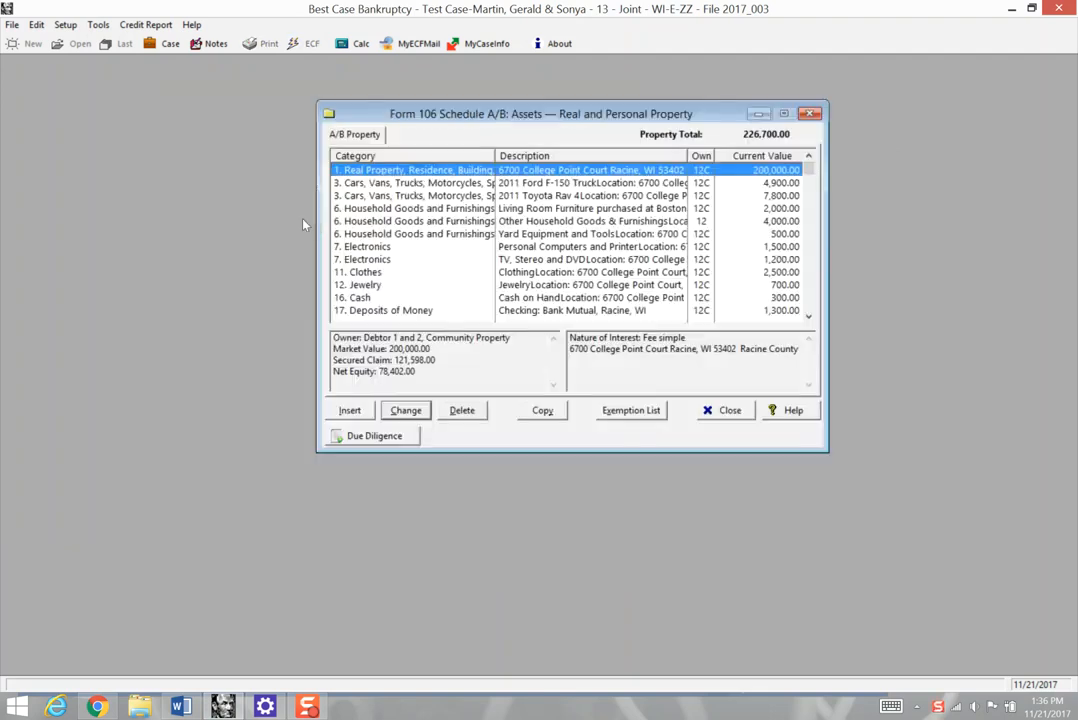
double_click(435, 172)
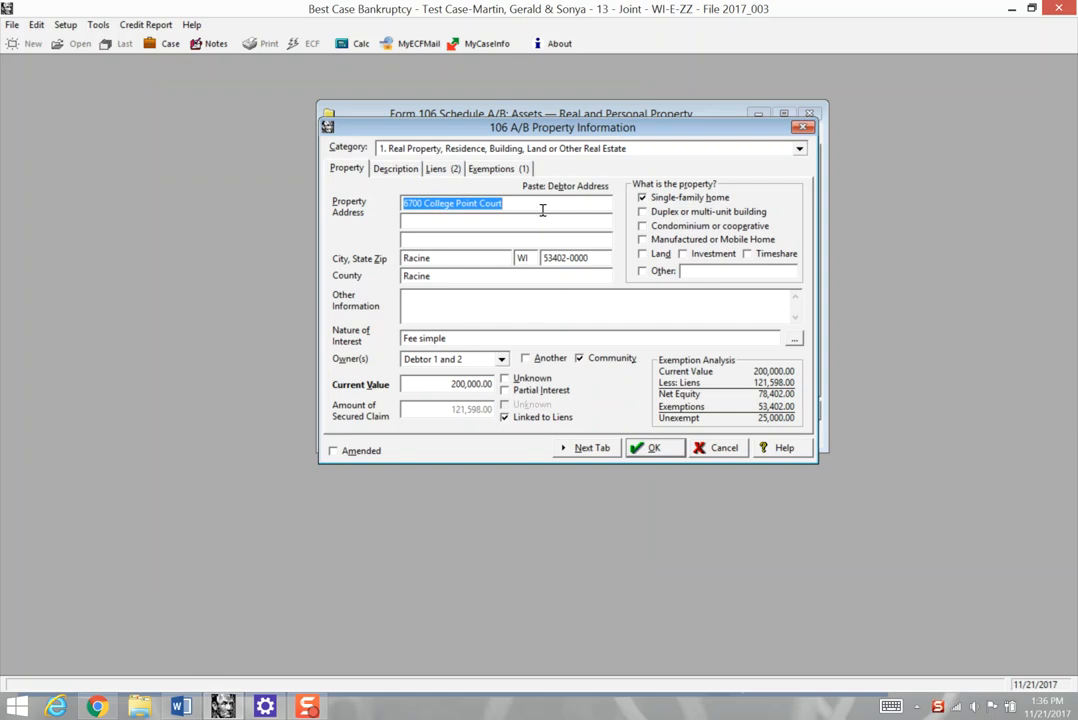
left_click(542, 209)
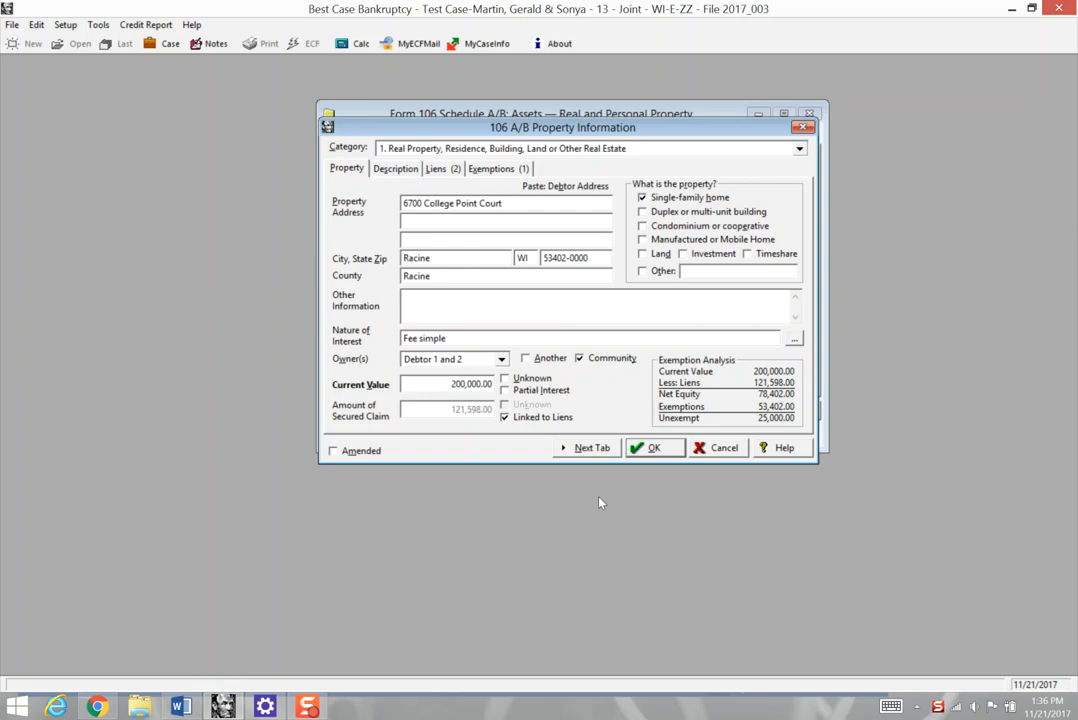
- Go through the residence's property details and liens, and open the Tri City National Bank of Racine first mortgage record
left_click(580, 448)
left_click(580, 448)
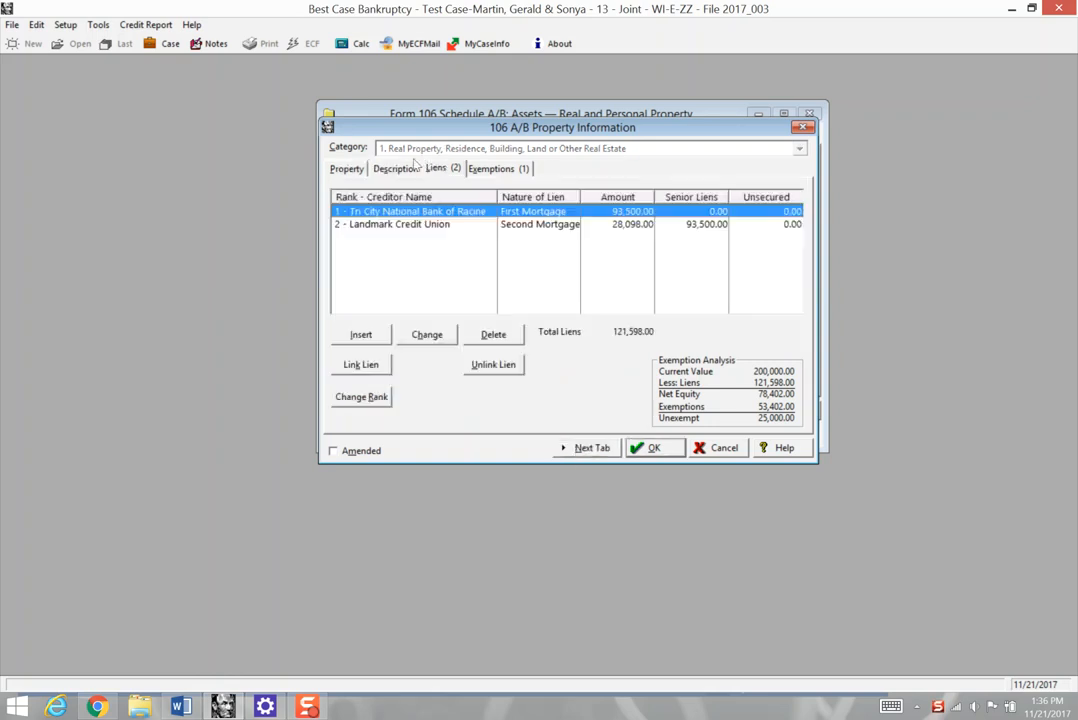
left_click(348, 169)
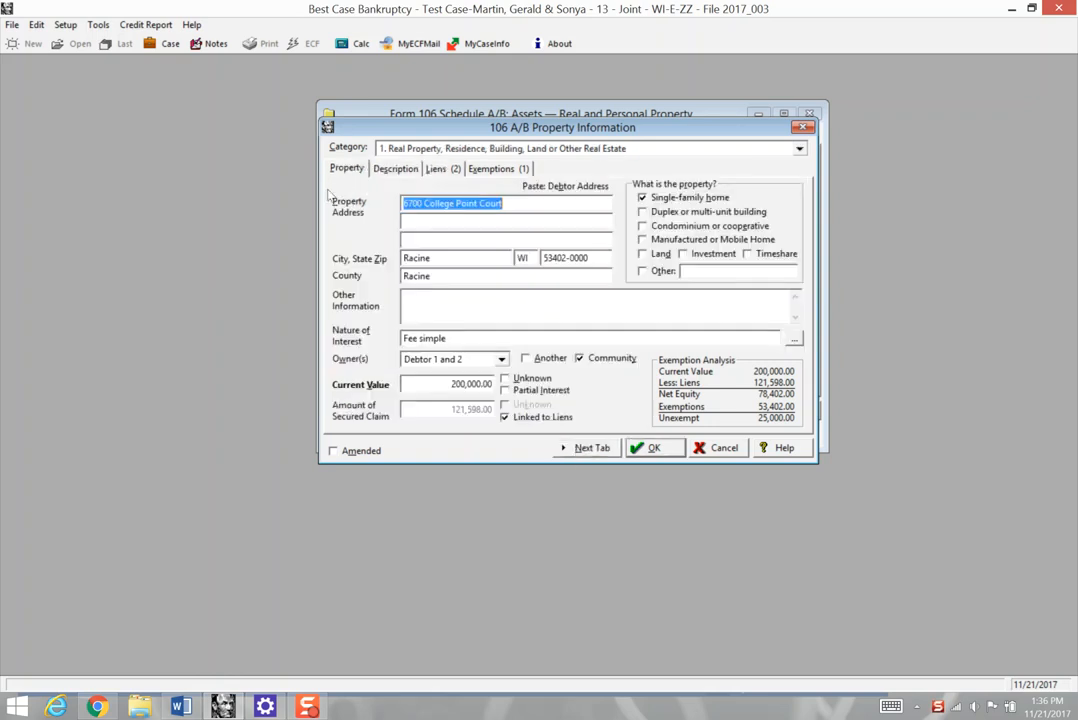
left_click(426, 170)
left_click(347, 168)
left_click(585, 448)
left_click(585, 448)
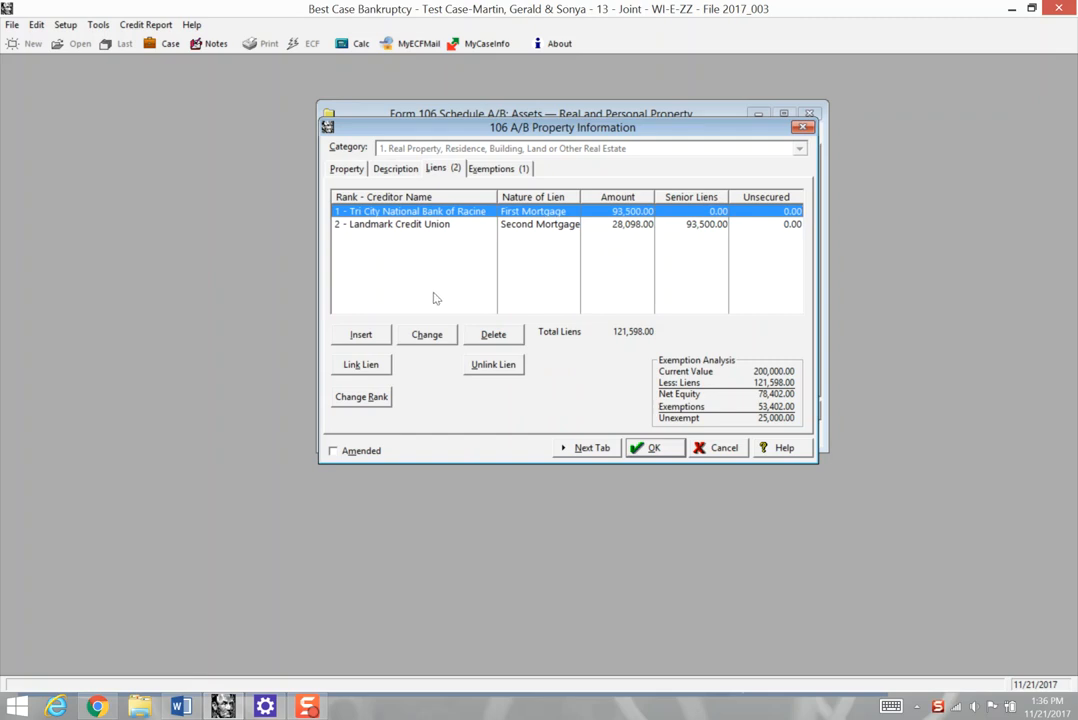
double_click(463, 216)
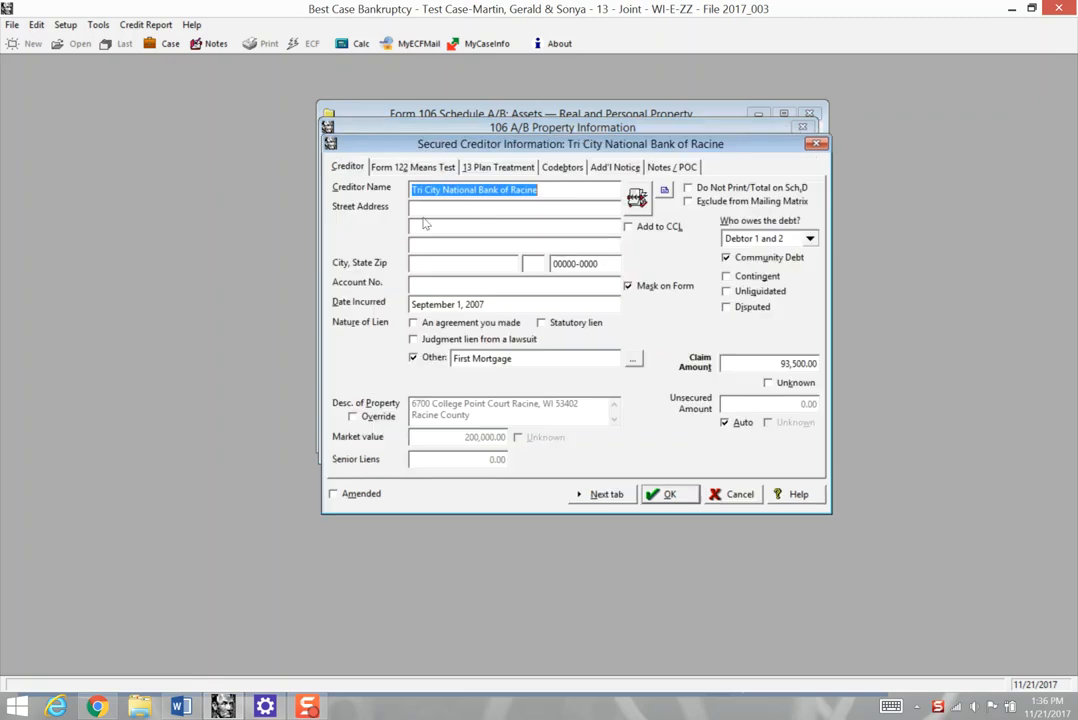
left_click(545, 189)
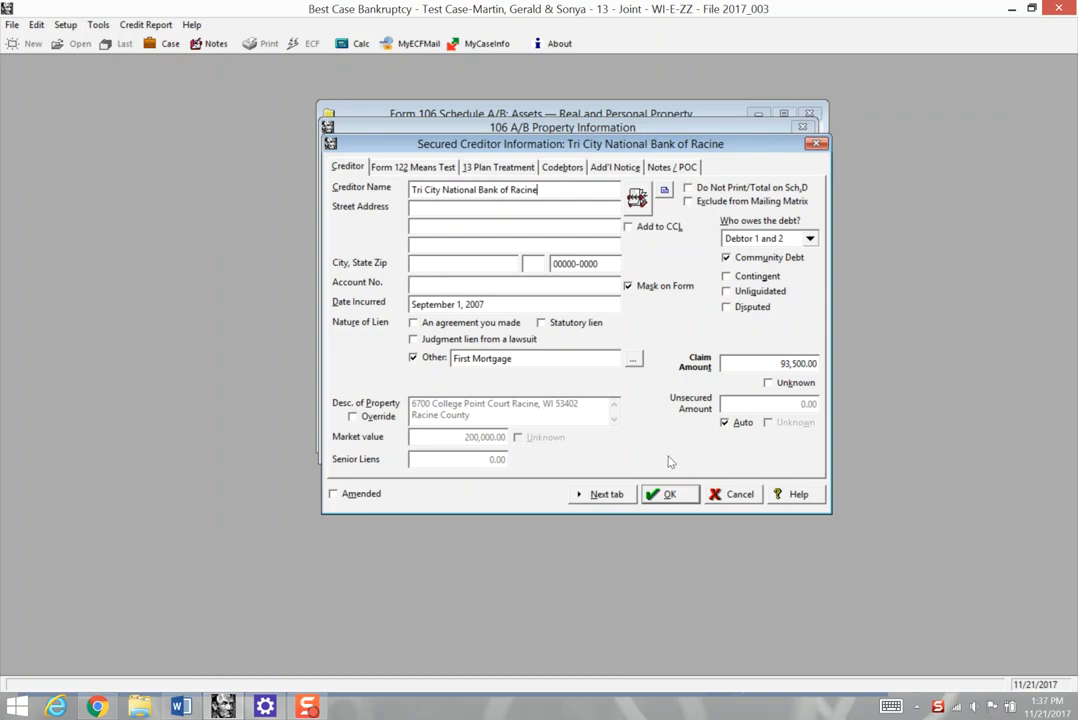
- Set the first mortgage's Form 122 monthly payment and number of months to 0, save it and close Schedule A/B
left_click(606, 494)
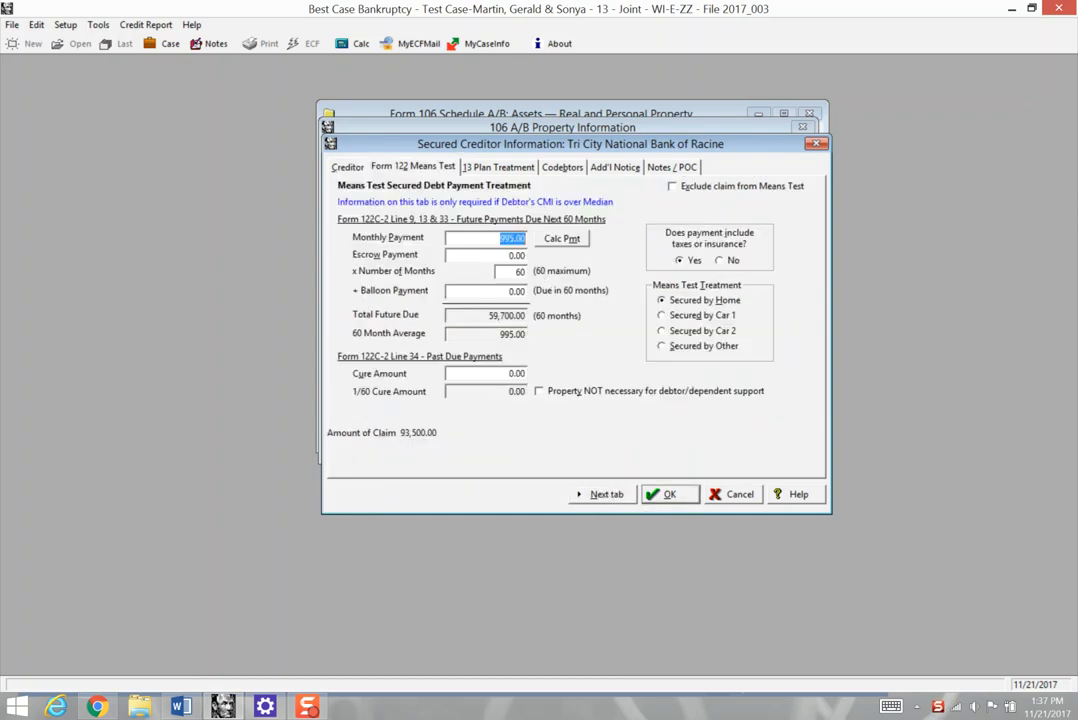
type("0")
left_click(522, 272)
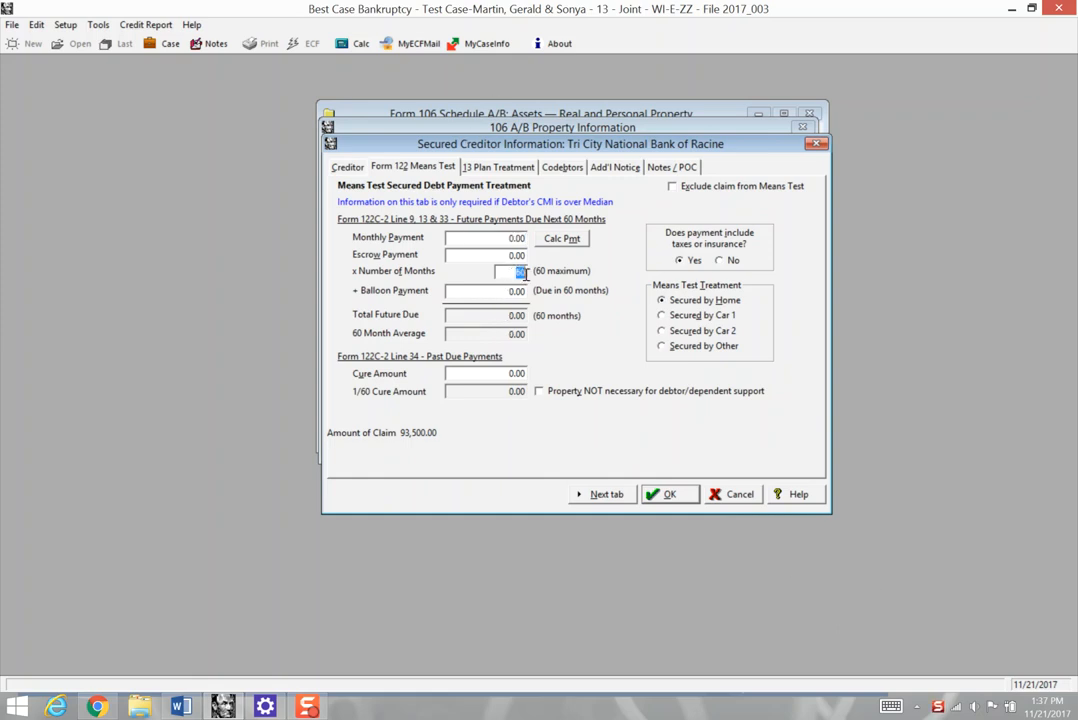
type("0")
left_click(669, 495)
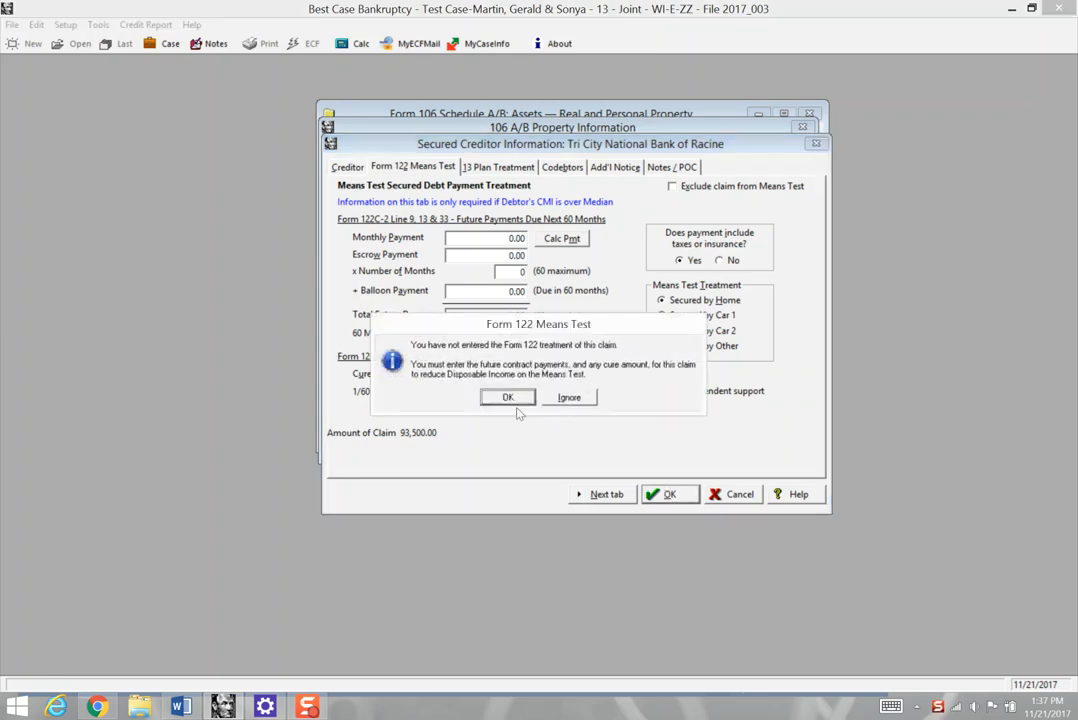
left_click(512, 398)
left_click(648, 448)
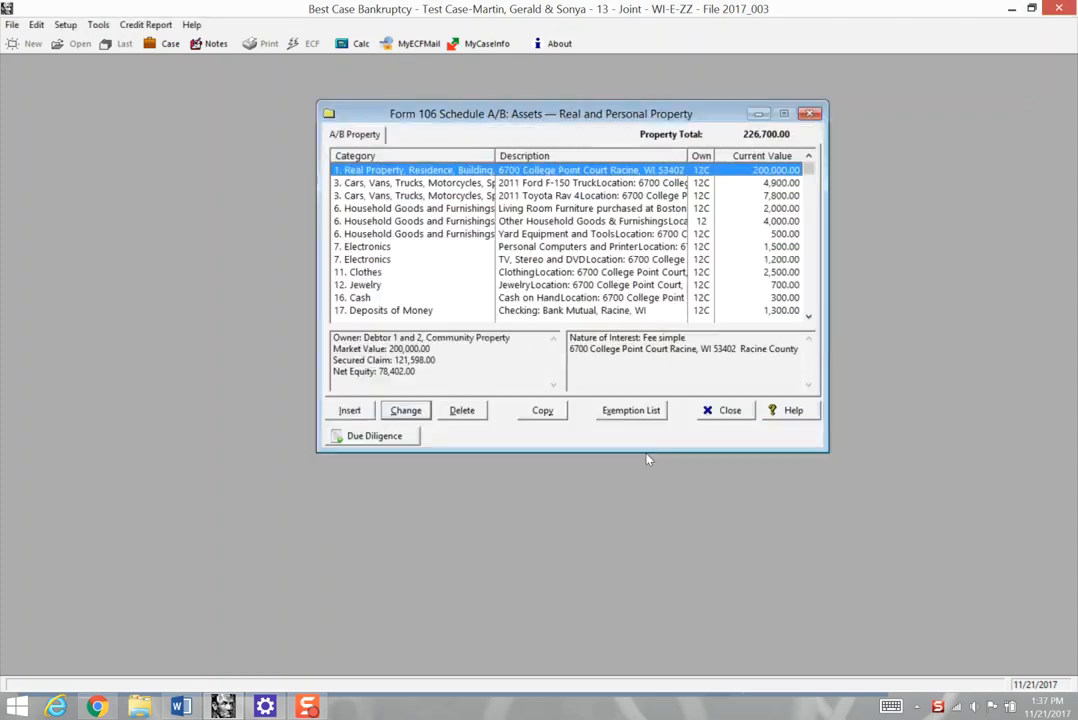
left_click(722, 410)
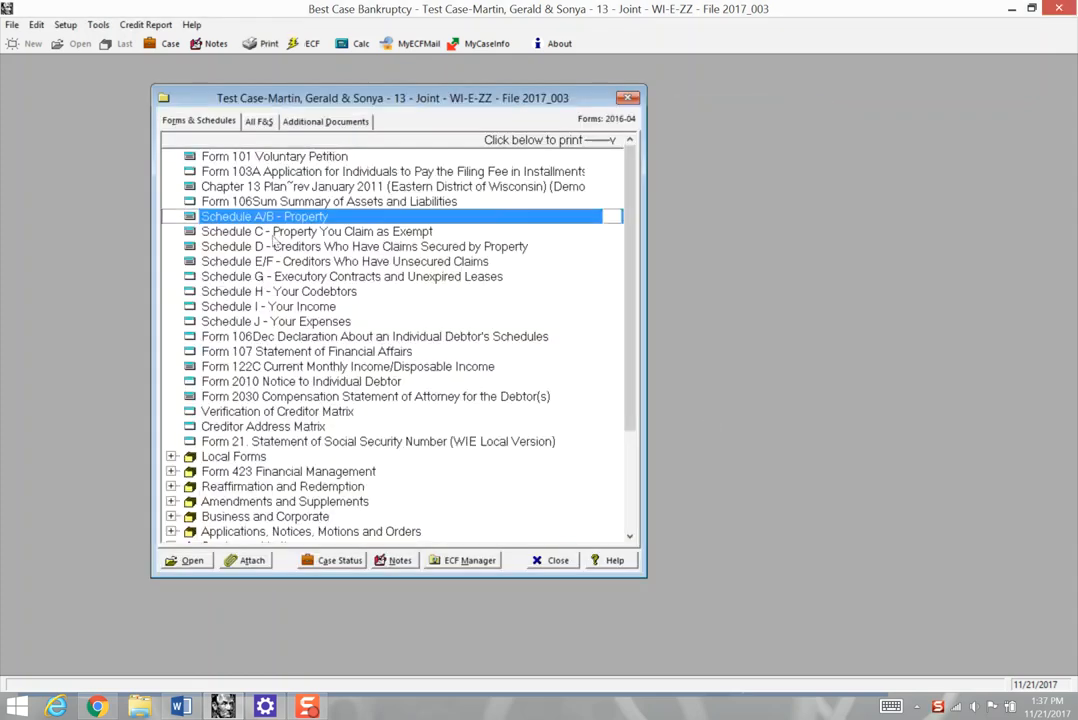
- Open Form 122C, examine the IRS housing and mortgage expense deductions, and submit the form
double_click(320, 366)
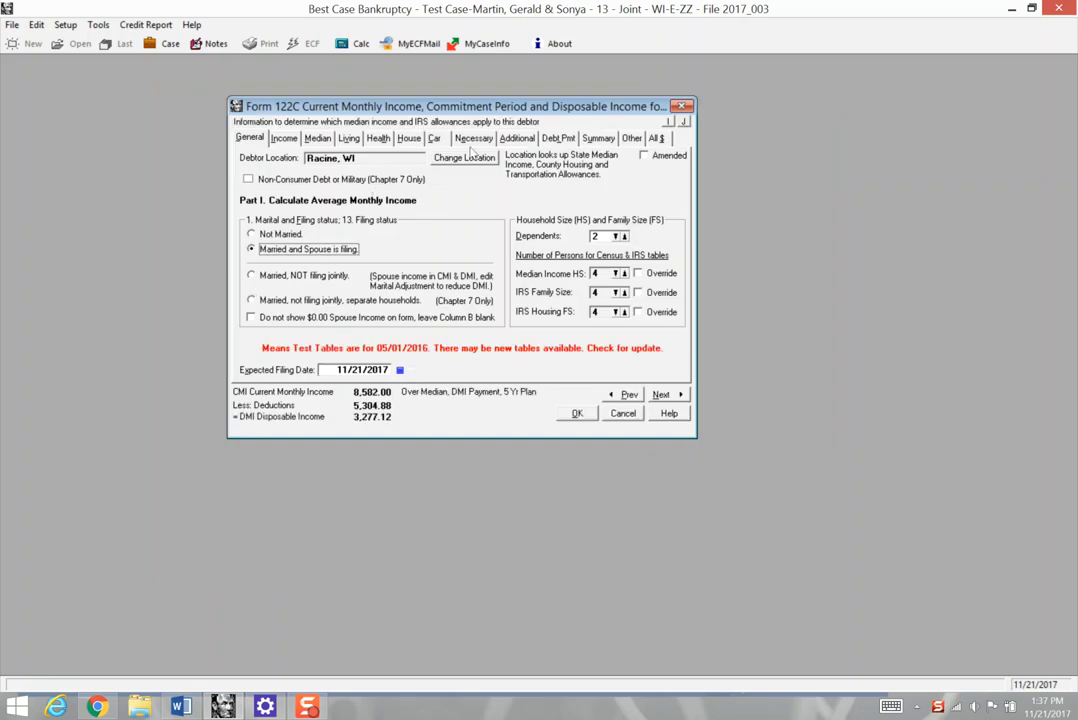
left_click(412, 139)
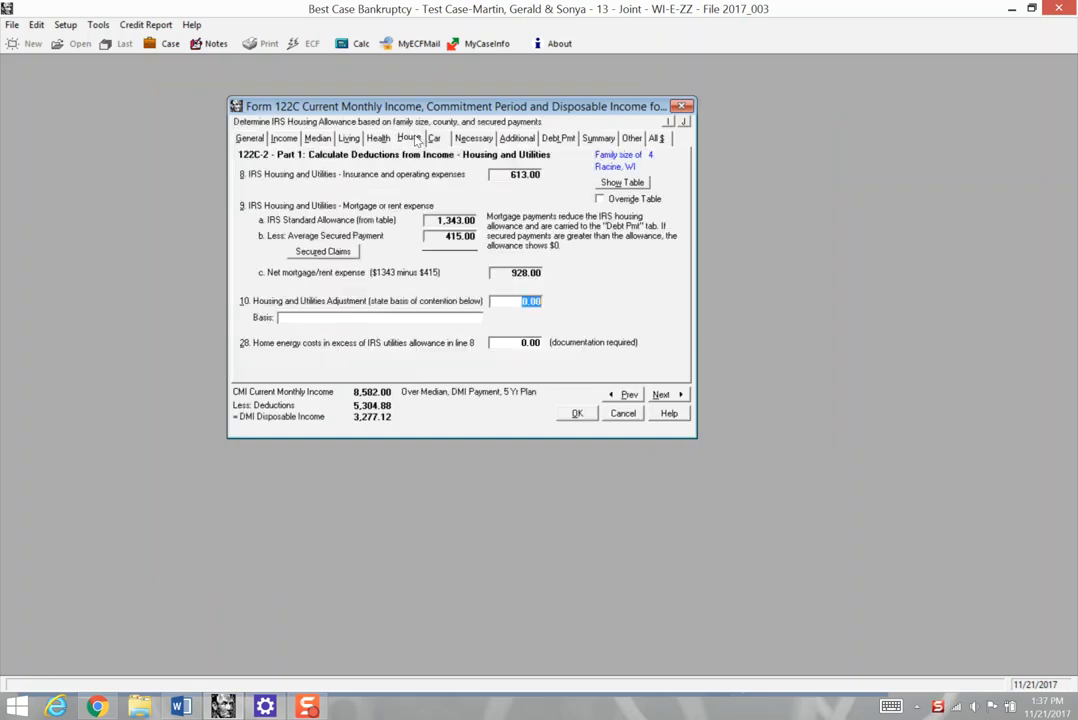
left_click(460, 217)
left_click(577, 414)
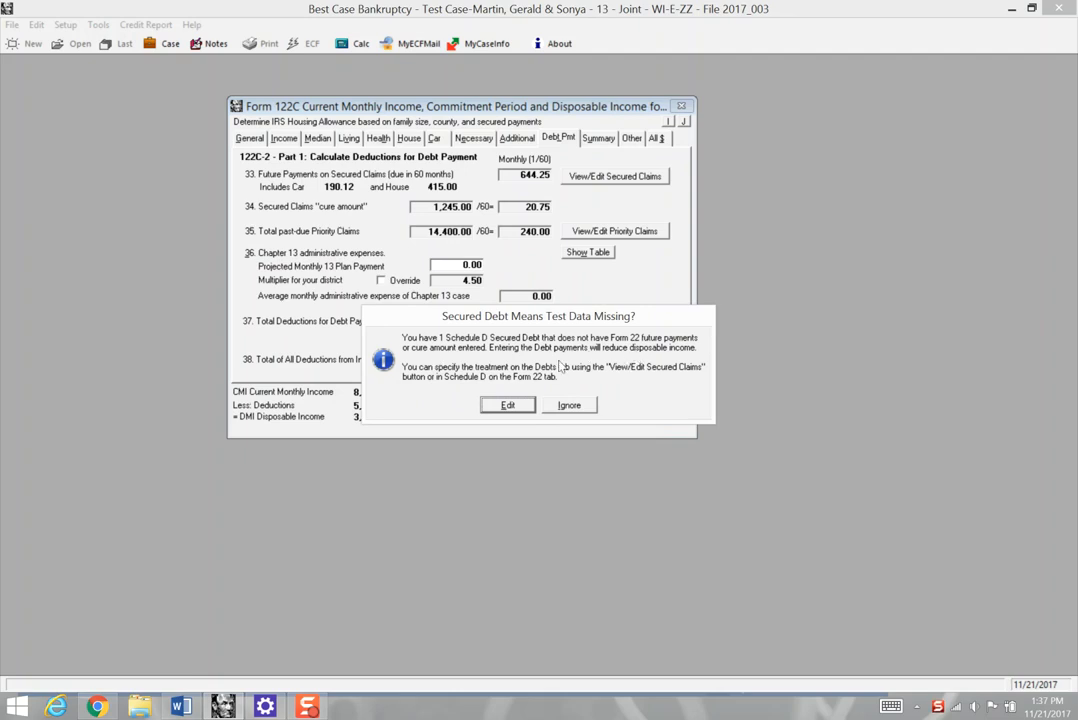
- Open the Tri City National Bank claim for editing from Form 122C and set its means test monthly payment to 995
left_click(508, 405)
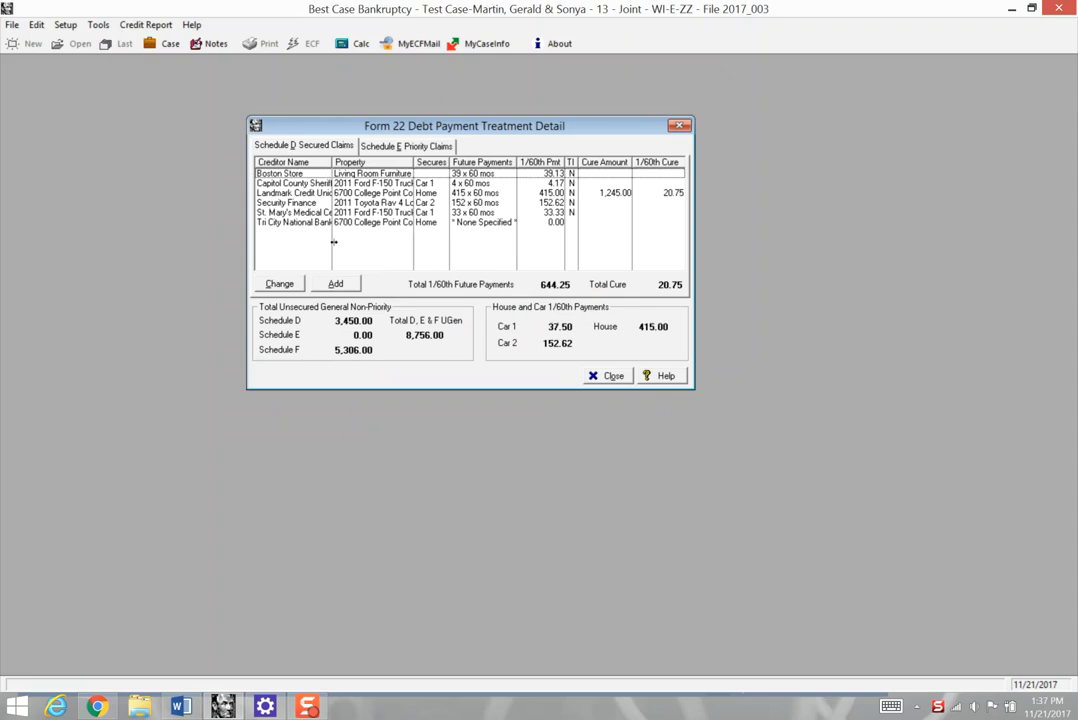
double_click(291, 223)
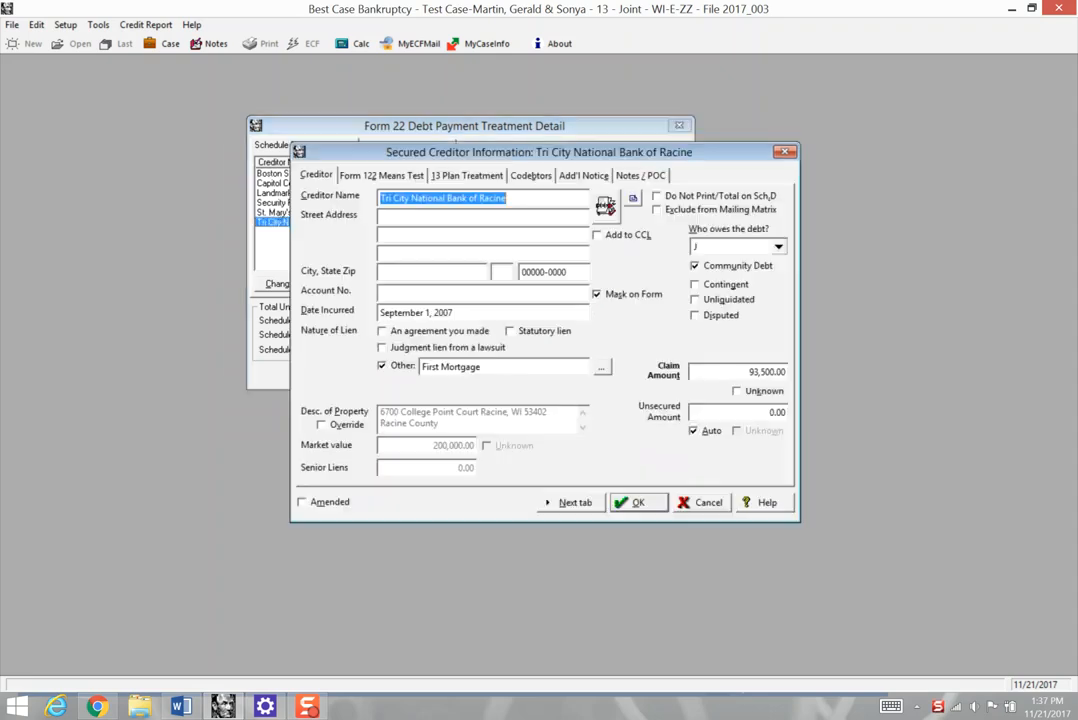
left_click(381, 174)
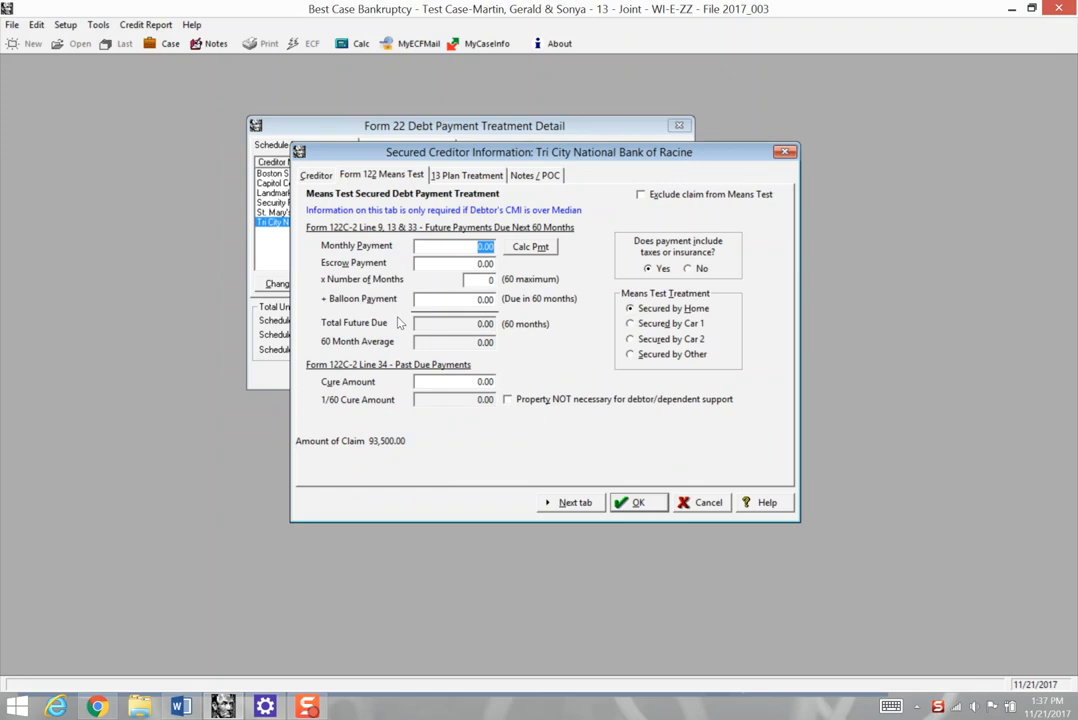
type("995")
key("Tab")
left_click(486, 281)
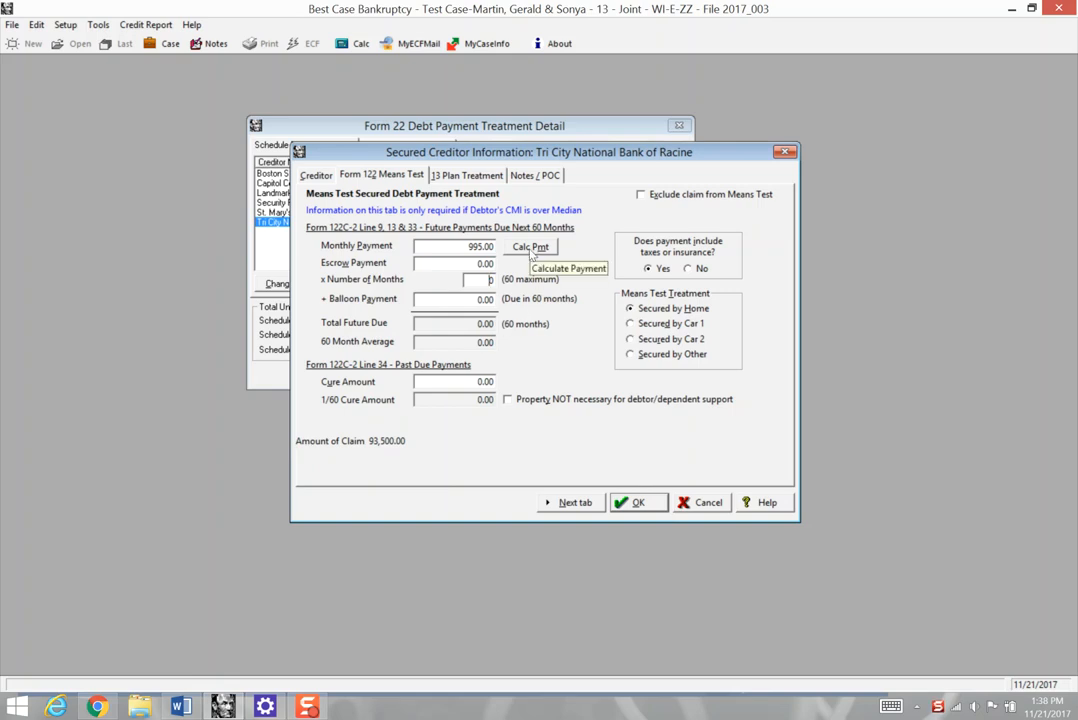
- Try calculating the claim's monthly payment over a 60-month term, and reset the number of months to 0
left_click(531, 248)
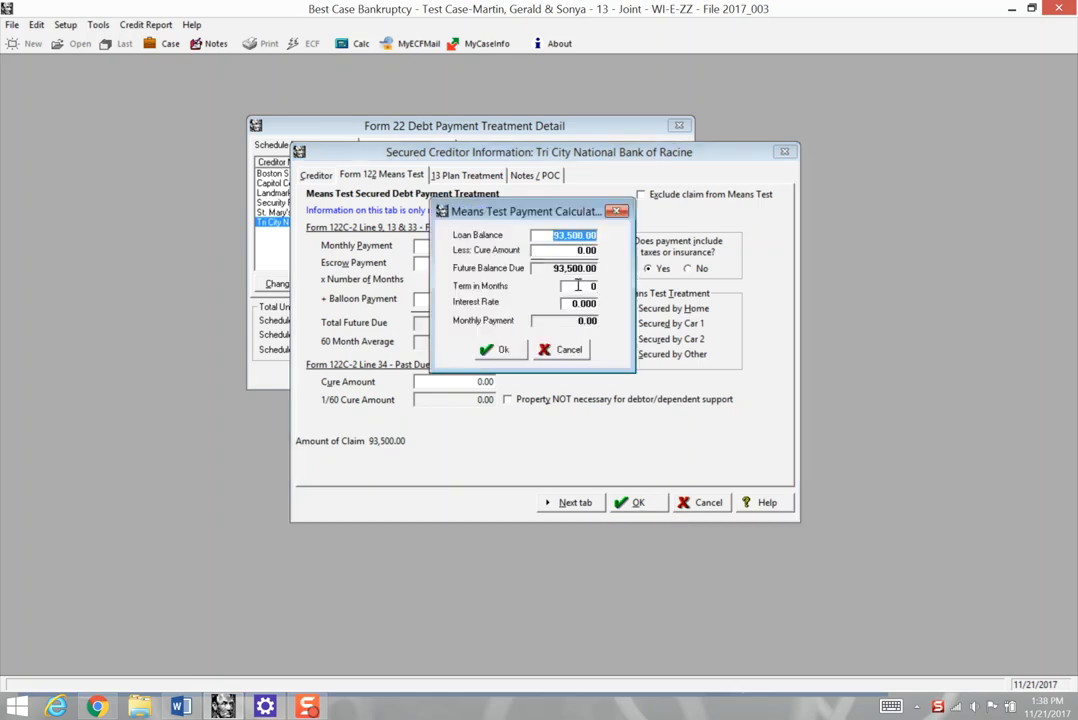
left_click(593, 287)
double_click(595, 287)
left_click(493, 350)
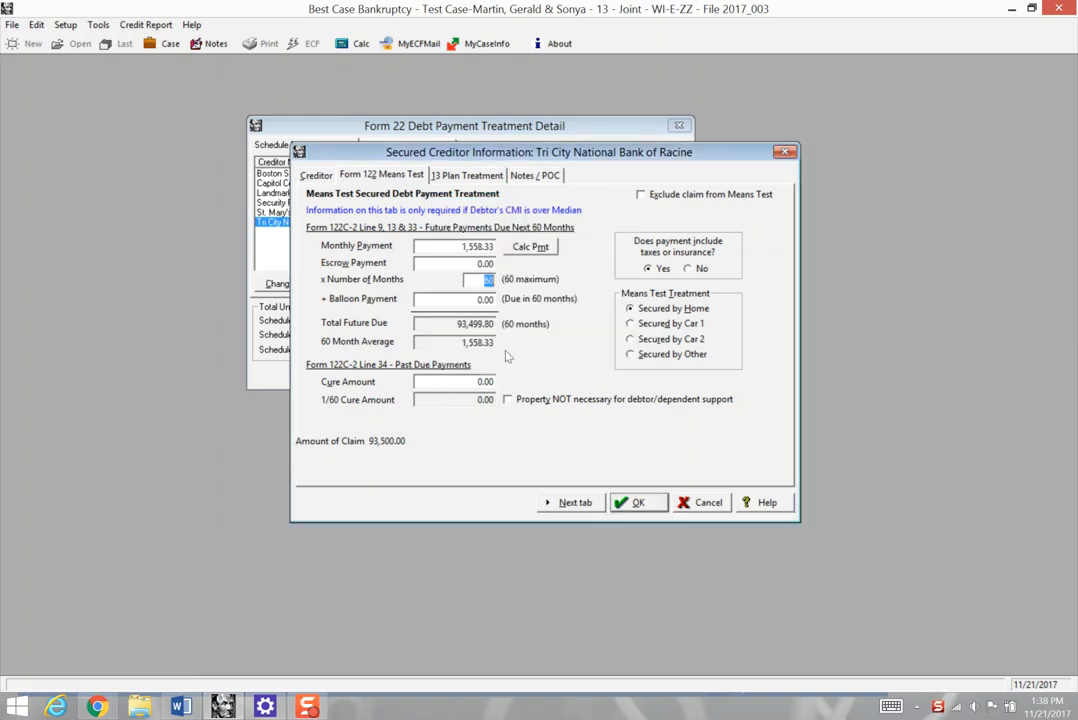
left_click(449, 343)
left_click(486, 279)
type("0")
- Set the Tri City claim's monthly payment to 995 for 60 months, and save the claim and Form 122C
left_click(452, 246)
type("995")
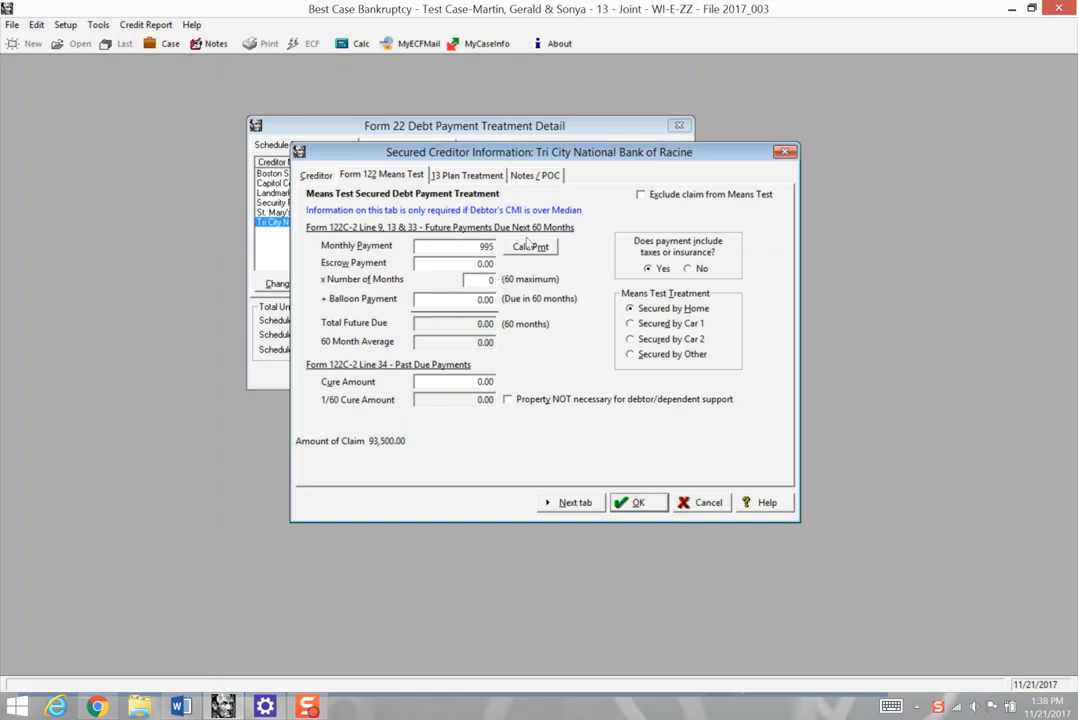
left_click(527, 244)
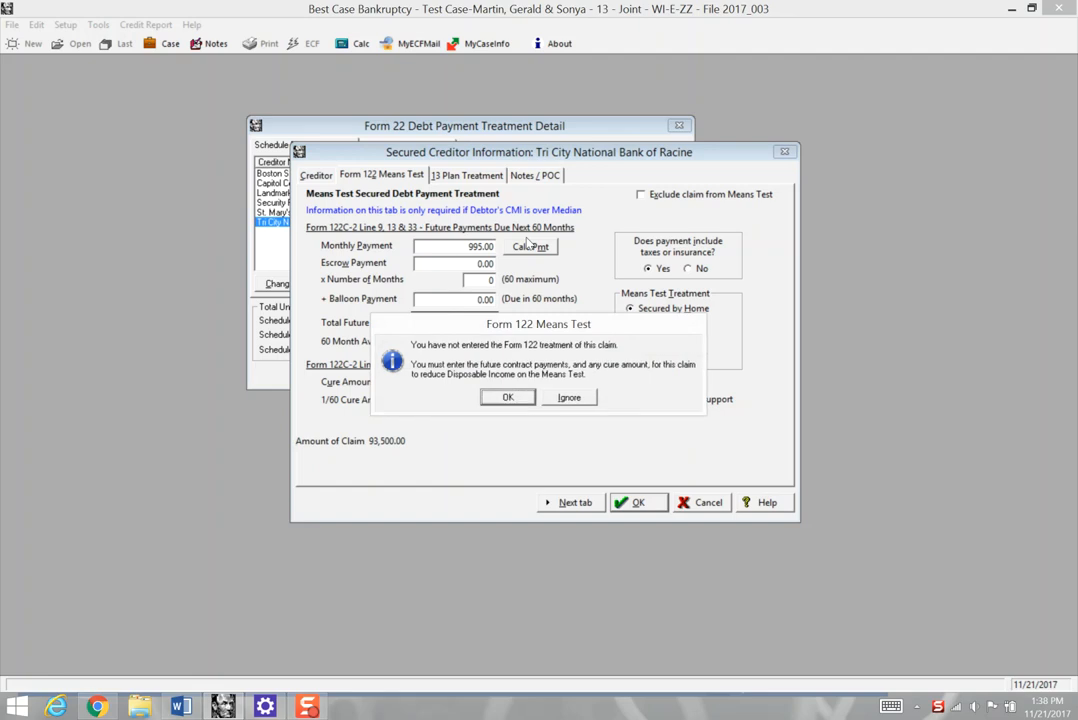
left_click(505, 397)
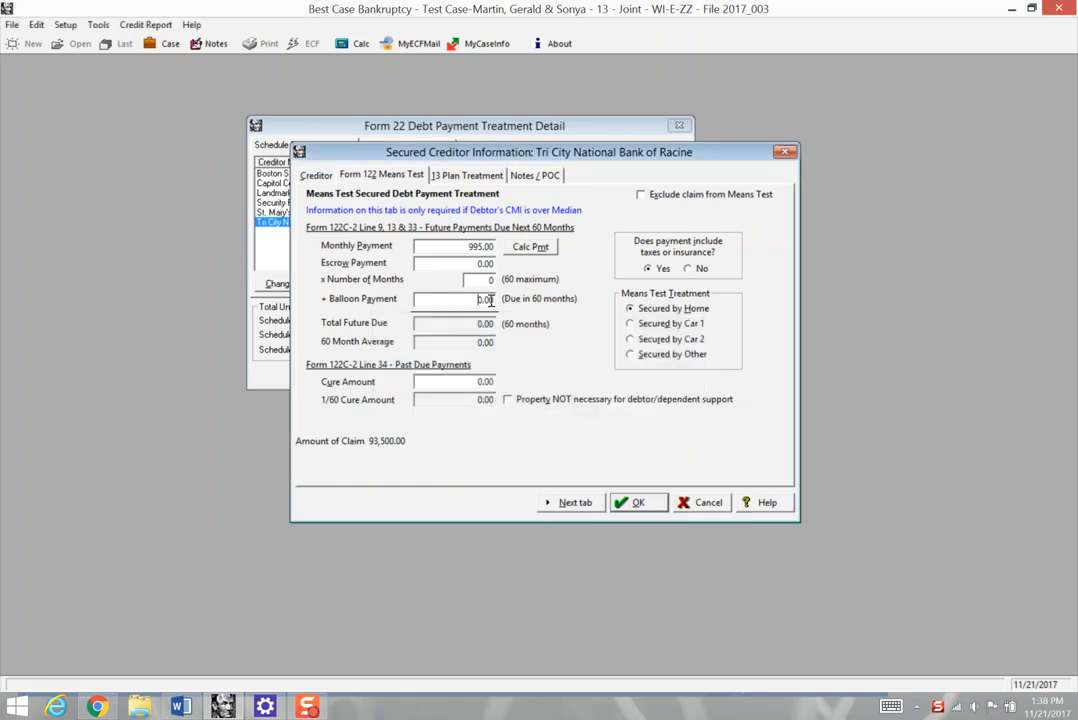
left_click(491, 279)
type("60")
key("Return")
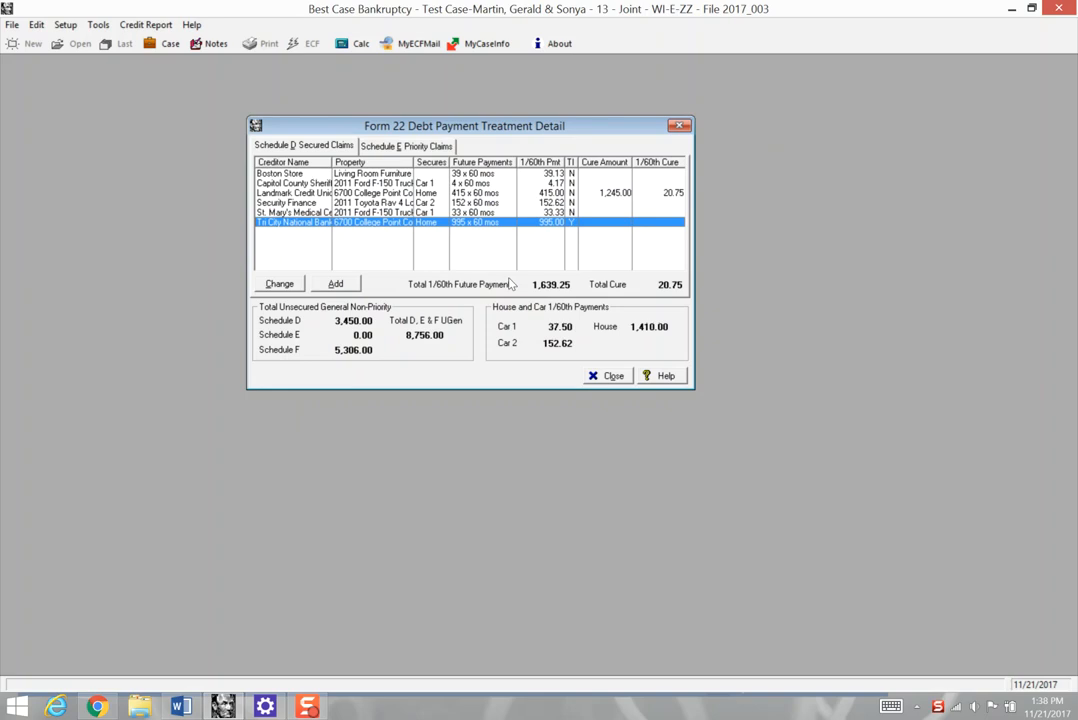
left_click(612, 376)
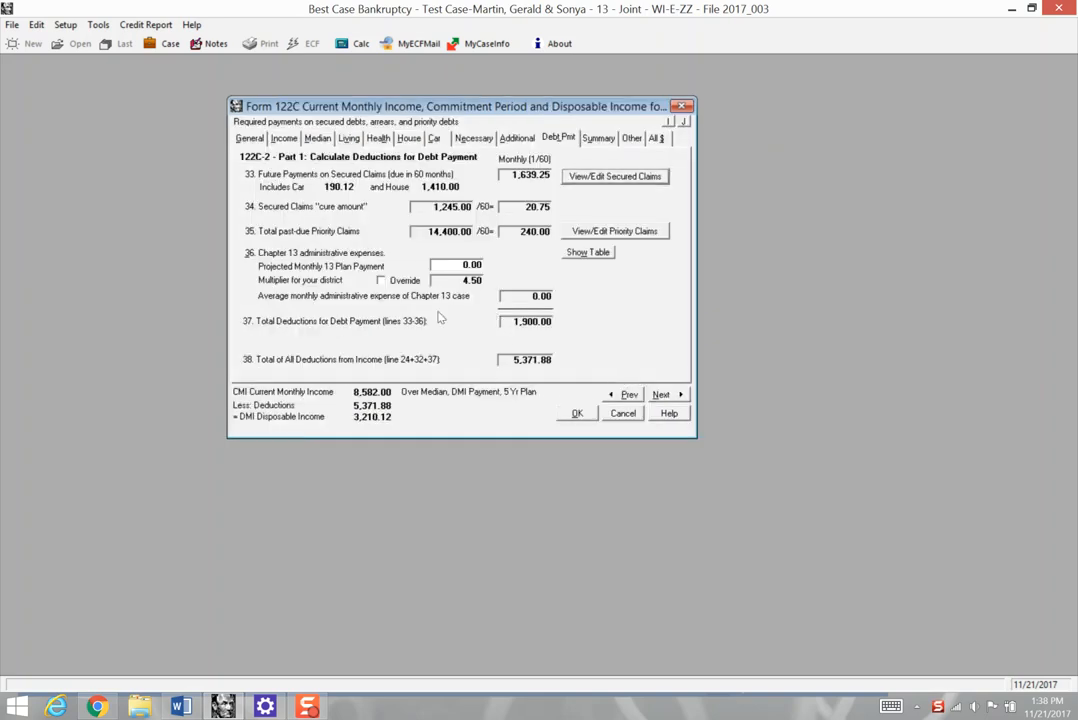
left_click(567, 415)
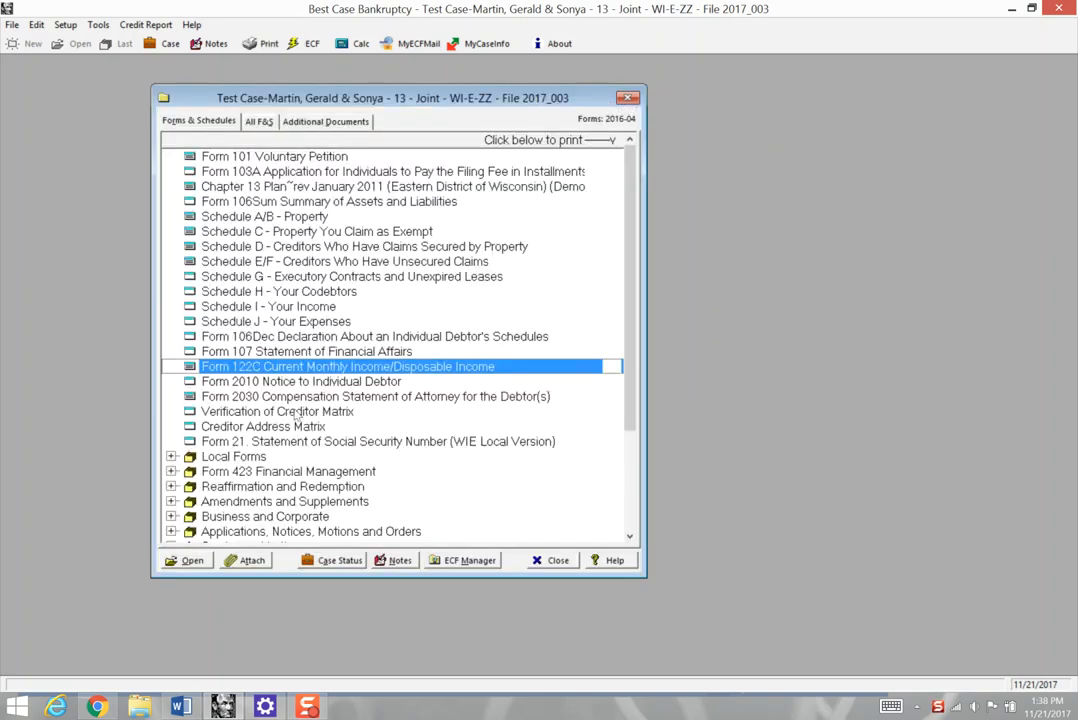
- Reopen the residence's first mortgage from Schedule A/B and review its Form 122 Means Test values and Chapter 13 plan treatment
left_click(290, 218)
double_click(290, 218)
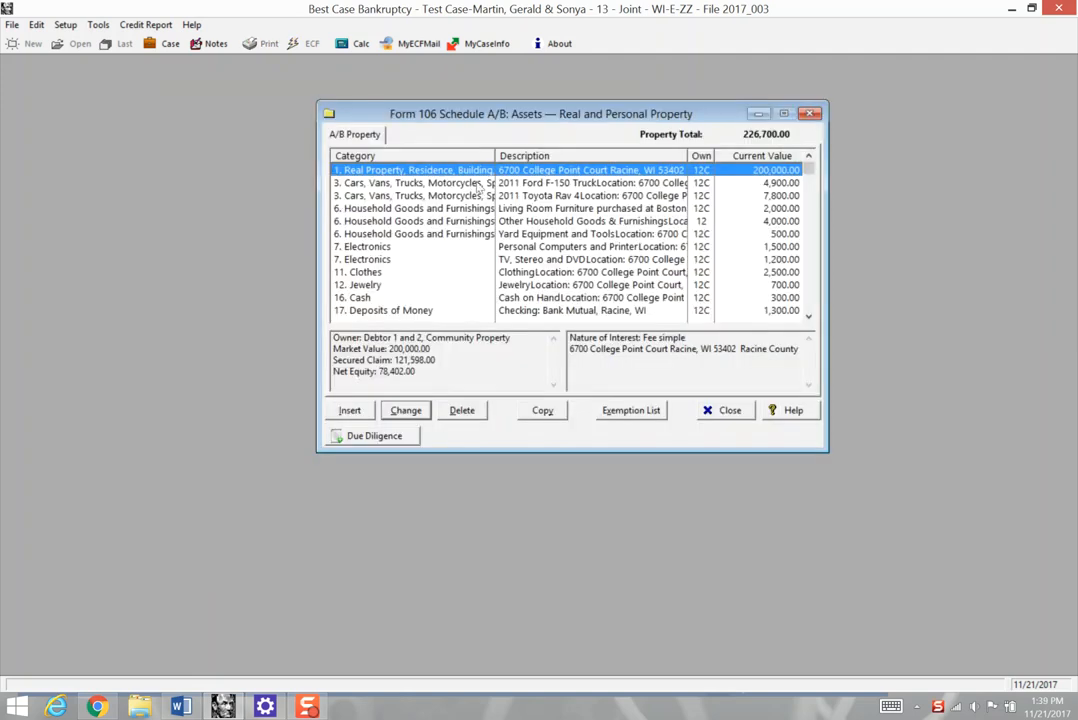
double_click(404, 162)
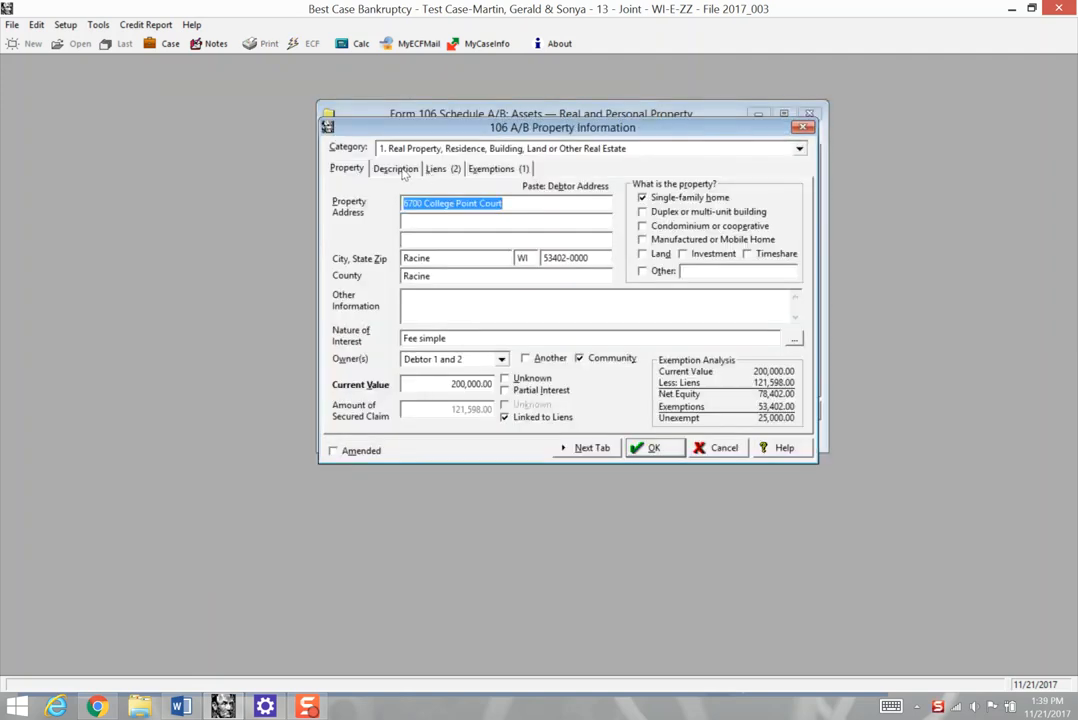
left_click(441, 168)
double_click(428, 213)
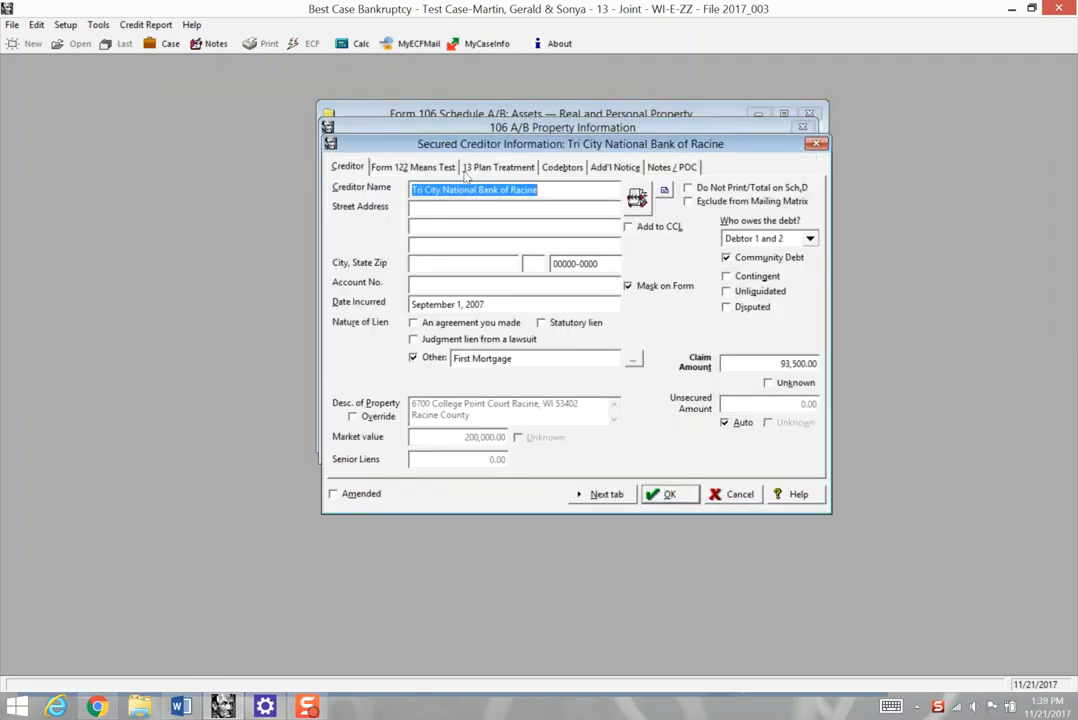
left_click(413, 167)
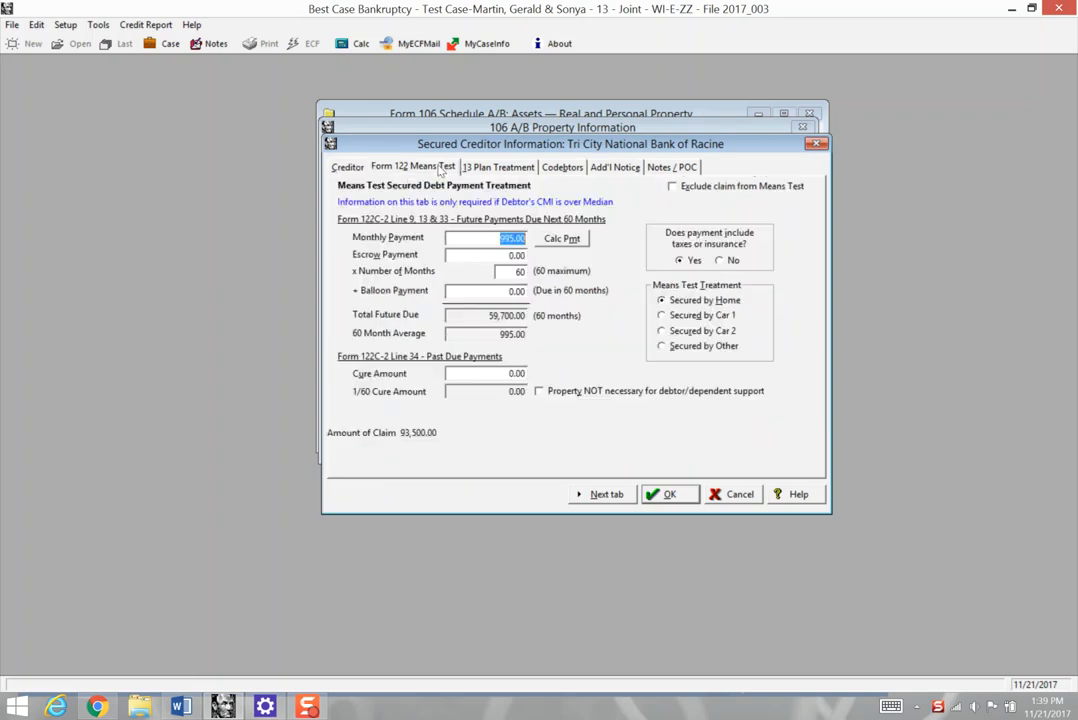
left_click(510, 238)
left_click(501, 335)
left_click(500, 169)
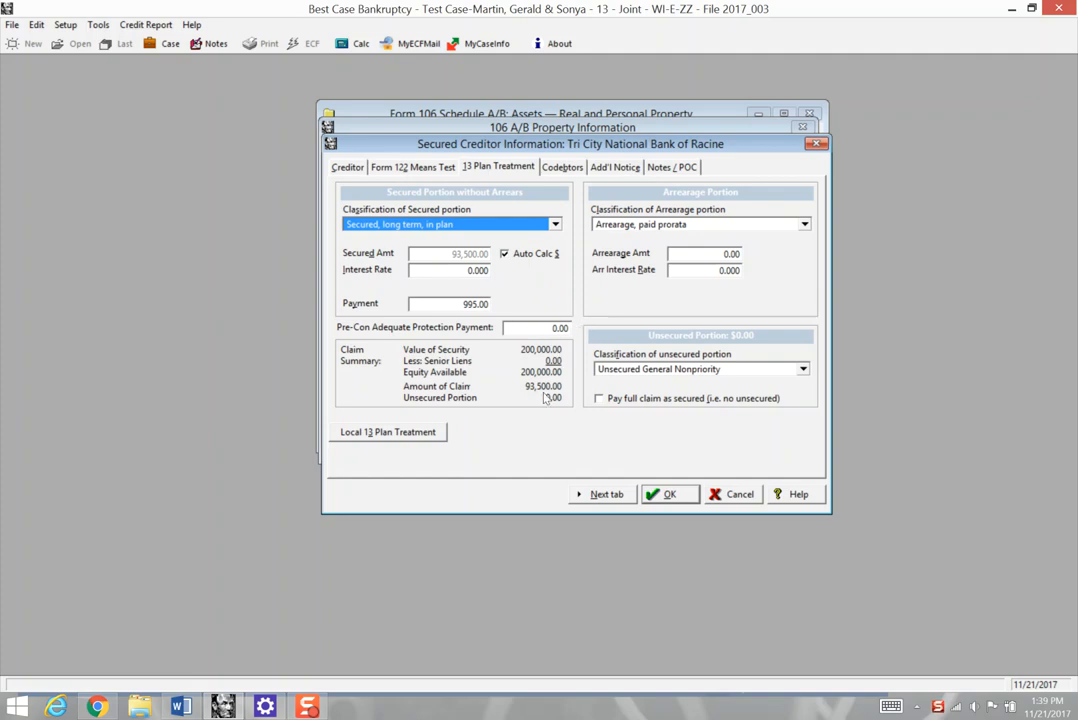
- Save the first mortgage claim and open the residence's Landmark Credit Union second mortgage at its Form 122 Means Test details
left_click(664, 494)
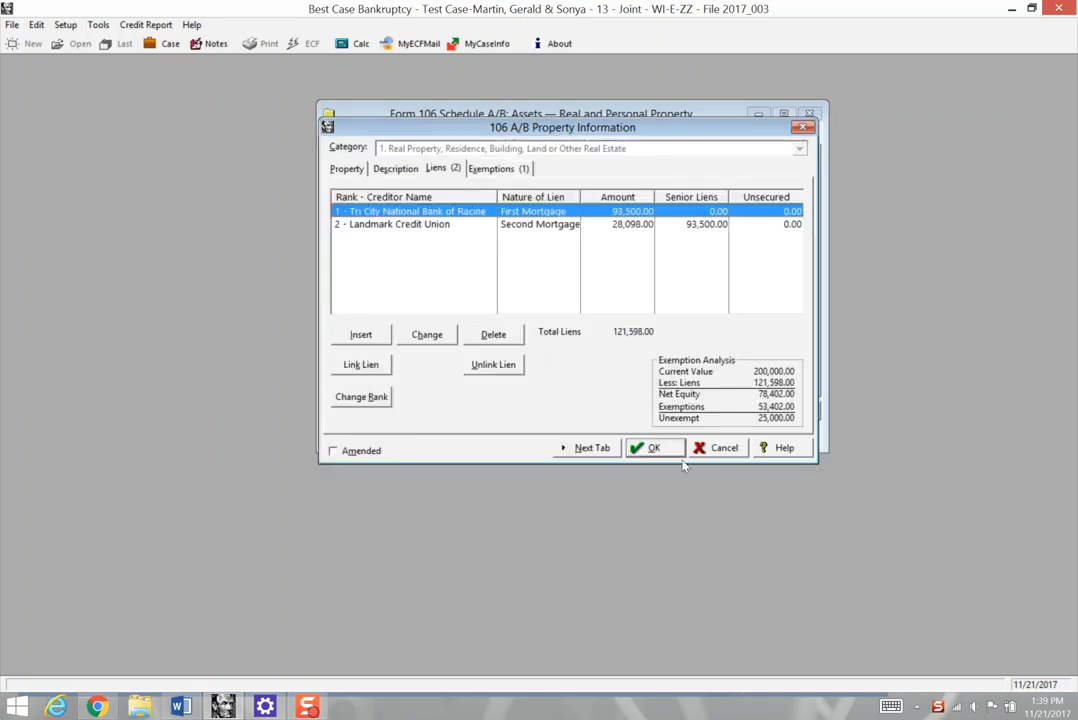
double_click(433, 228)
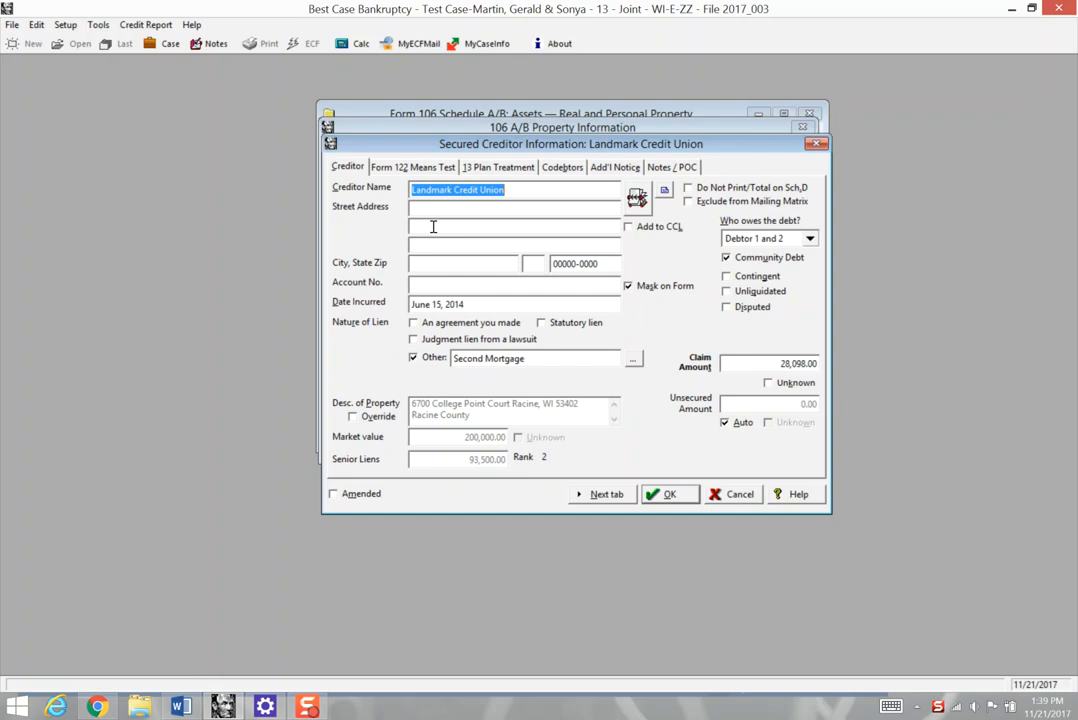
left_click(537, 358)
left_click(769, 366)
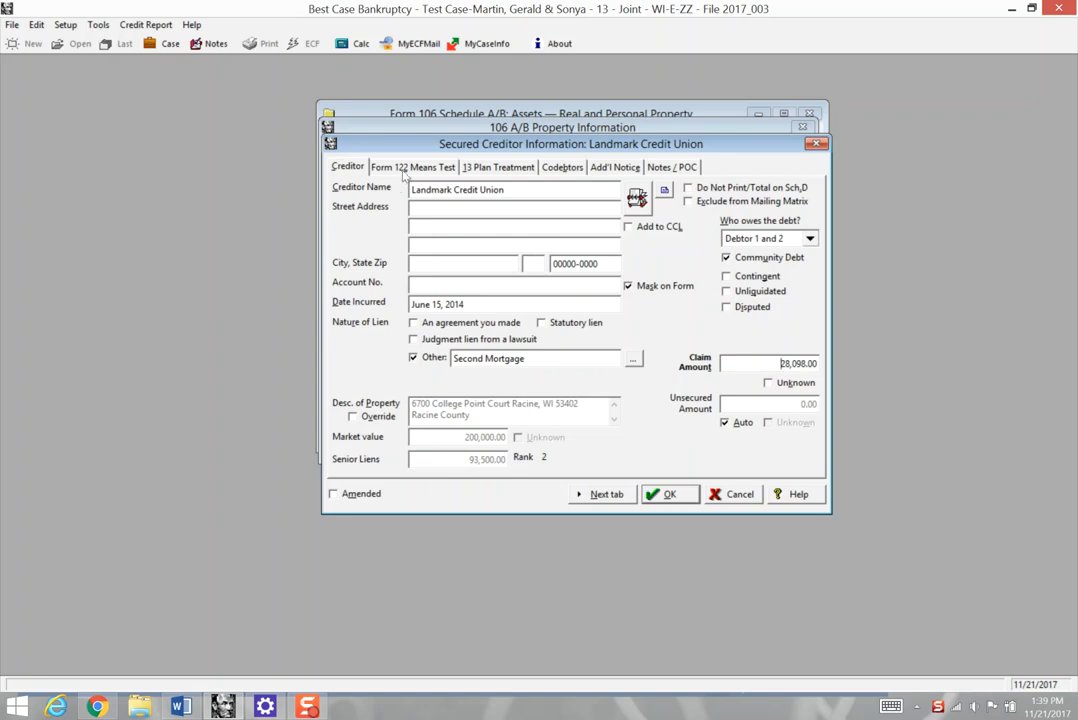
left_click(408, 168)
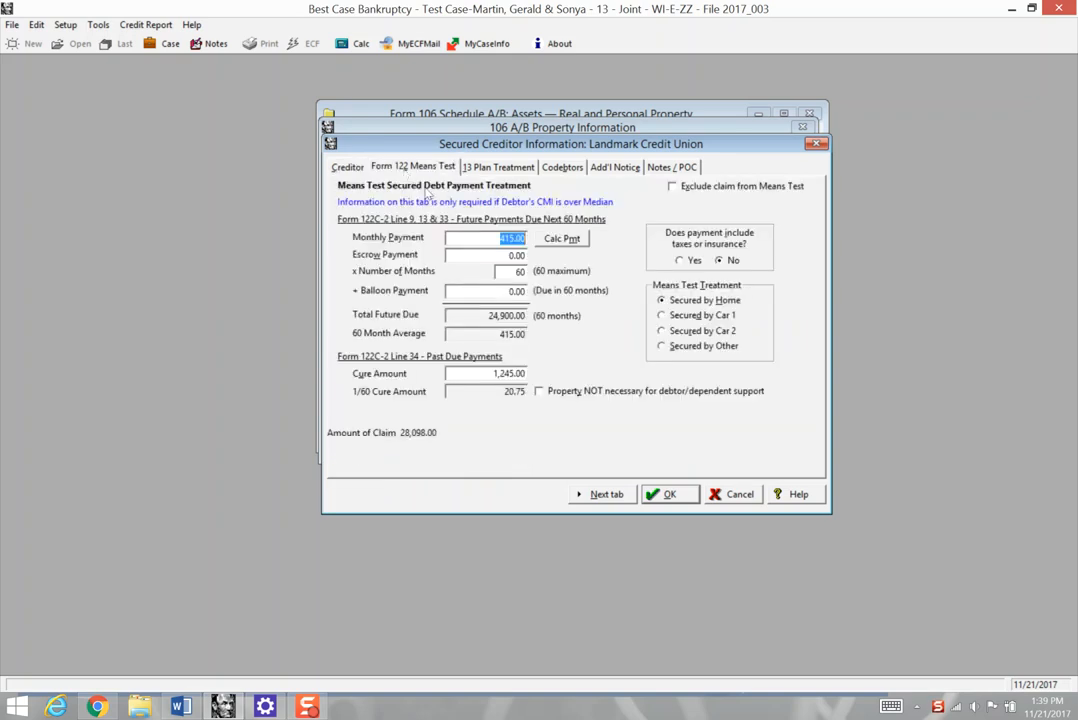
left_click(466, 371)
- Try calculating the Landmark claim's monthly payment over a 60-month term, using the loan balance less the cure amount
left_click(563, 240)
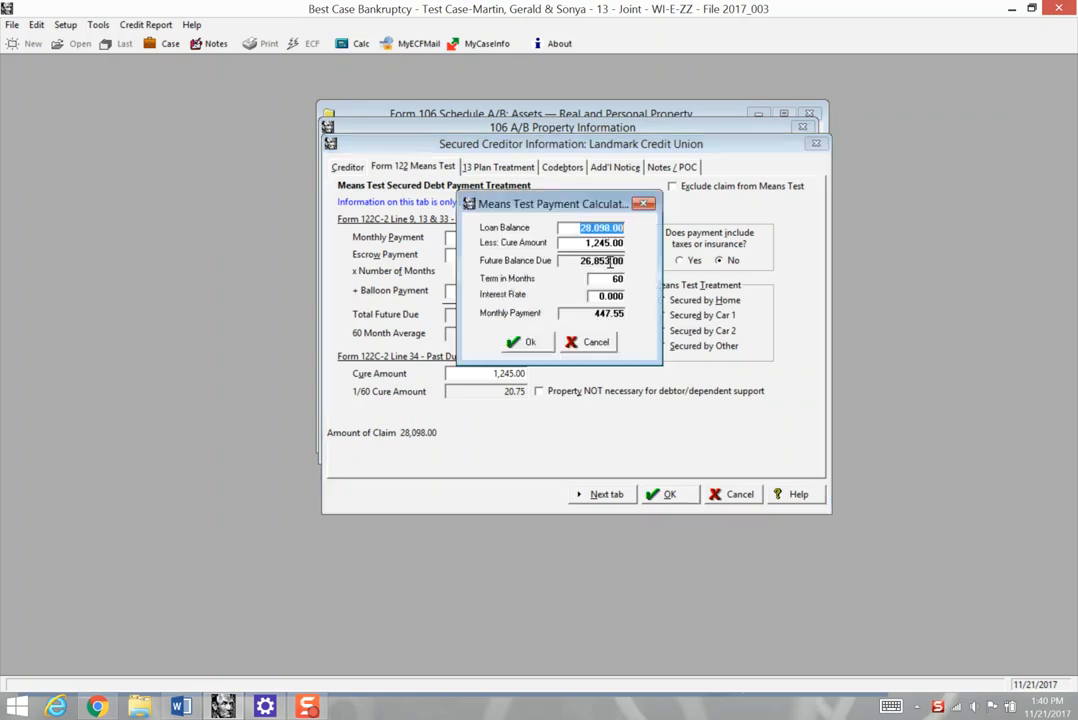
left_click(591, 244)
left_click(568, 260)
left_click(598, 281)
left_click(524, 343)
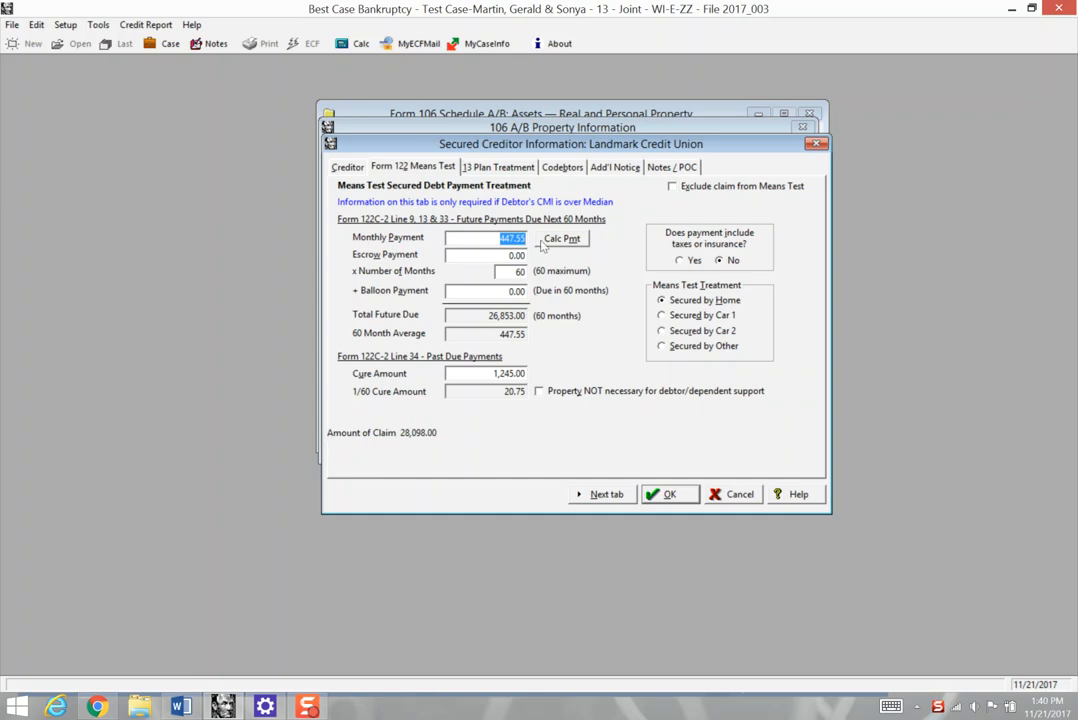
- Try a 24-month term for the Landmark claim and recalculate its monthly payment
left_click(513, 274)
type("24")
left_click(561, 238)
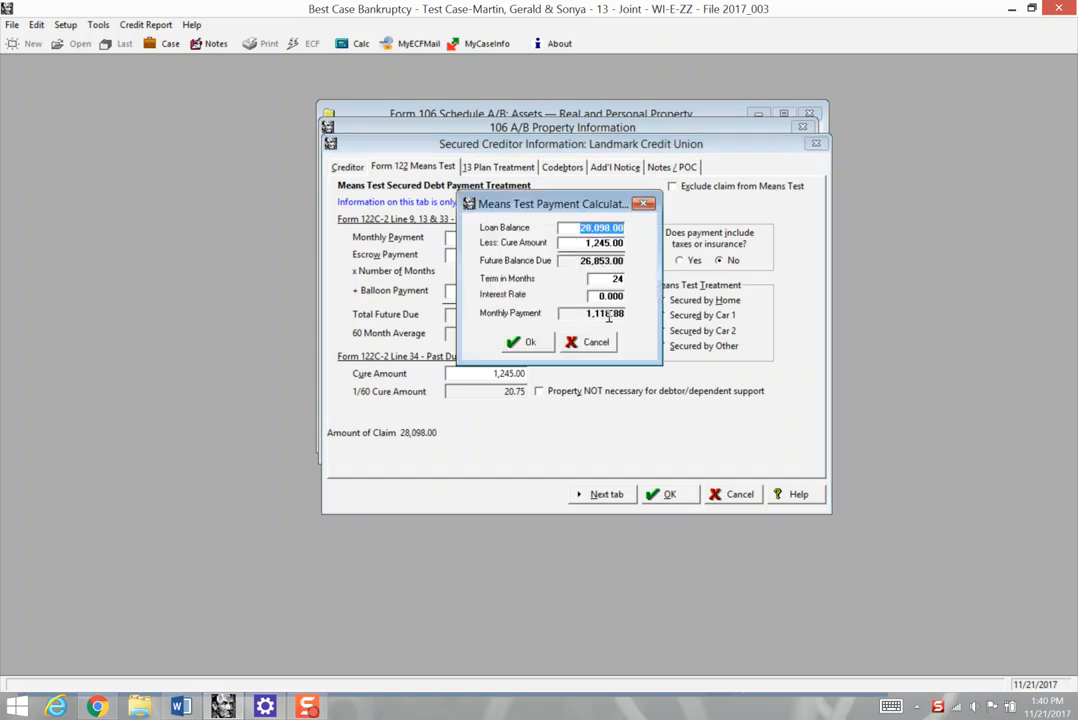
key("Return")
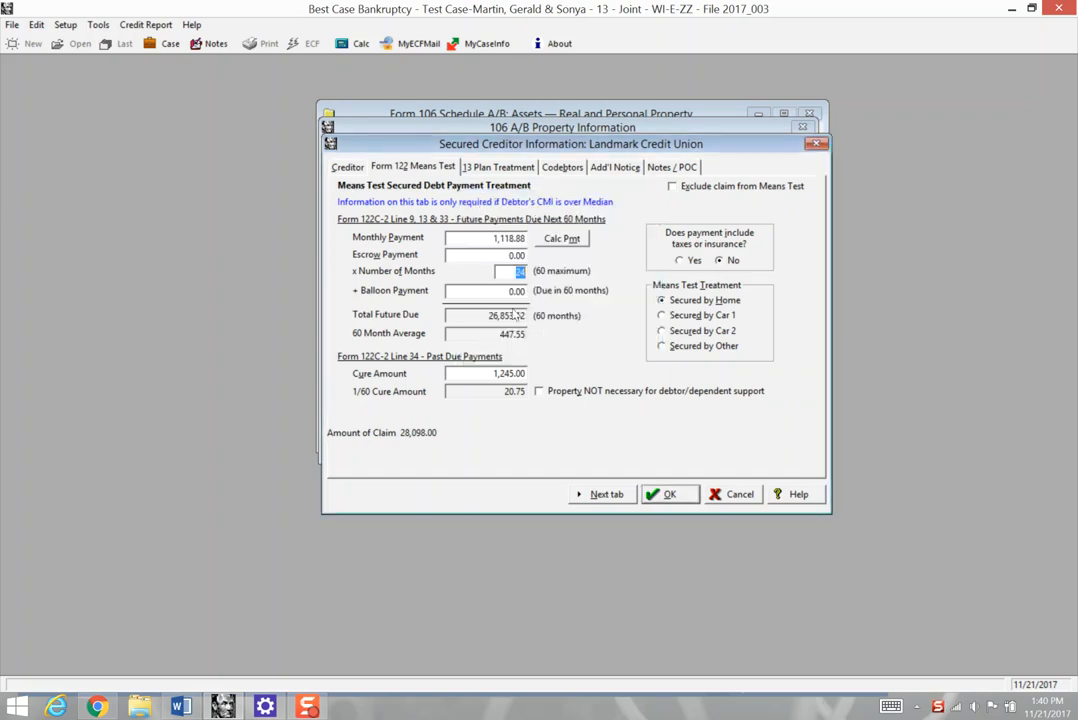
- Set the Landmark claim's means test monthly payment to 415 and its number of months to 60
left_click(512, 315)
left_click(494, 241)
type("415")
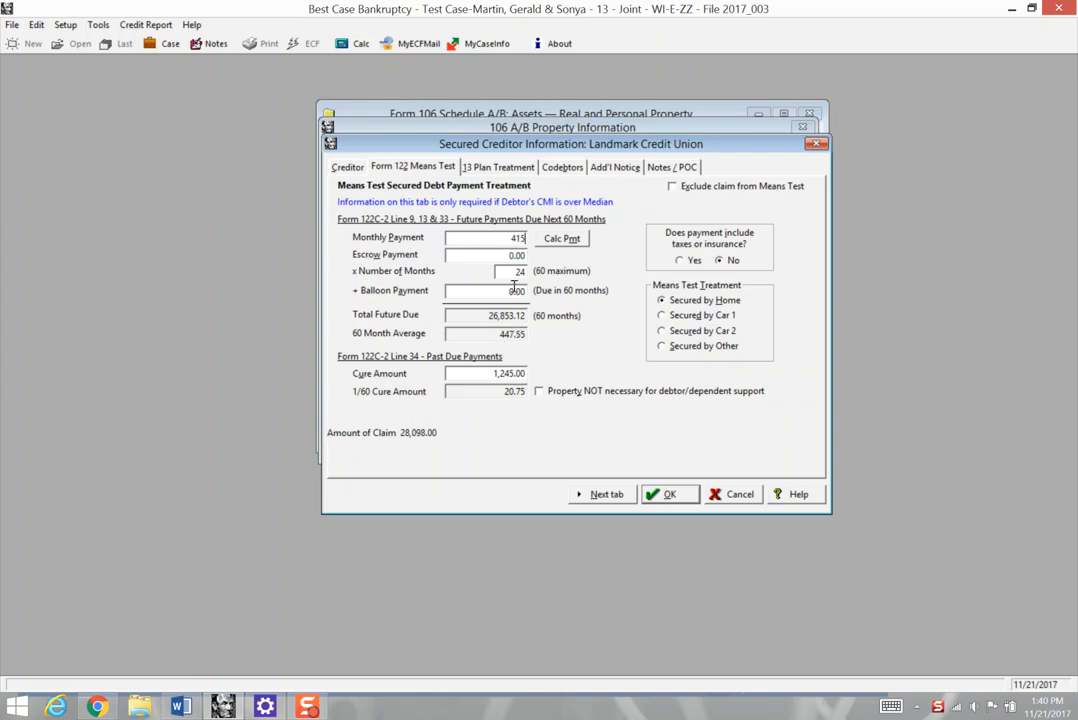
left_click(516, 273)
left_click_drag(516, 273, 525, 275)
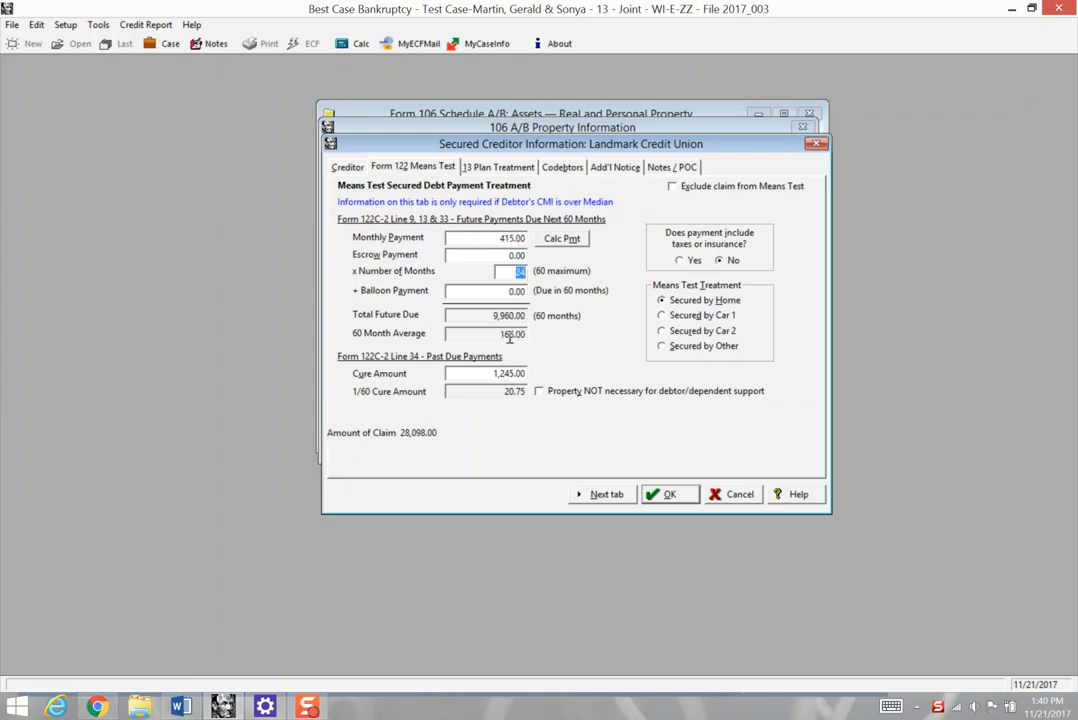
type("60")
left_click(478, 338)
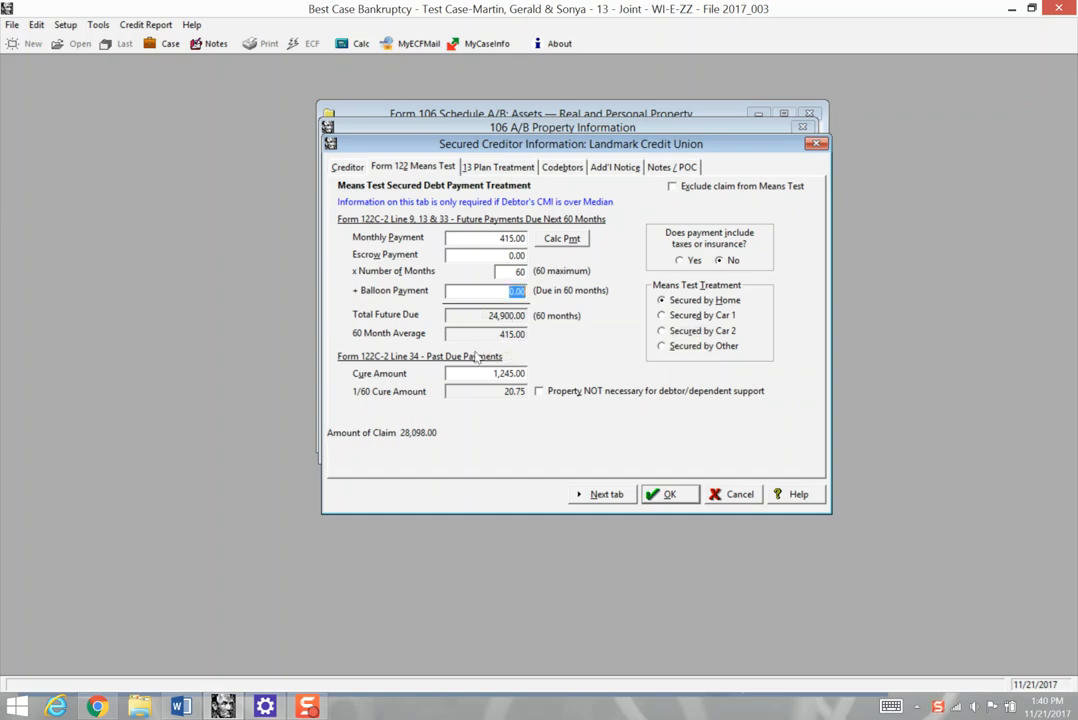
- Check the Landmark claim's arrearage in its Chapter 13 plan treatment, save the claim and the residence, and close Schedule A/B
left_click(500, 168)
left_click(688, 254)
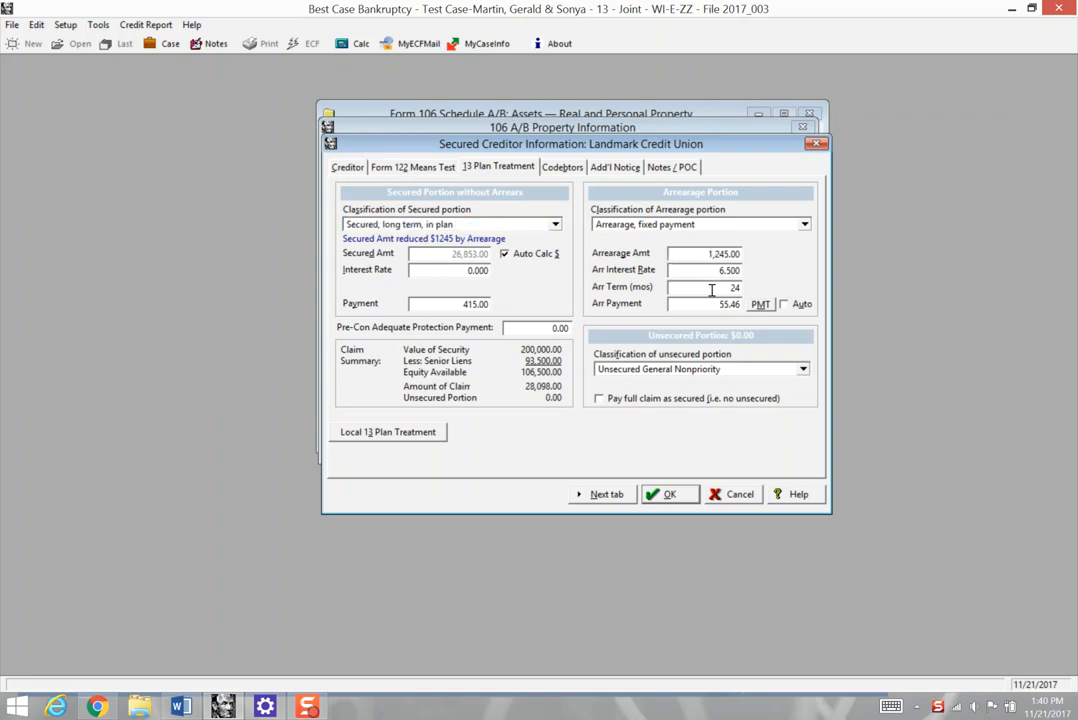
left_click(674, 495)
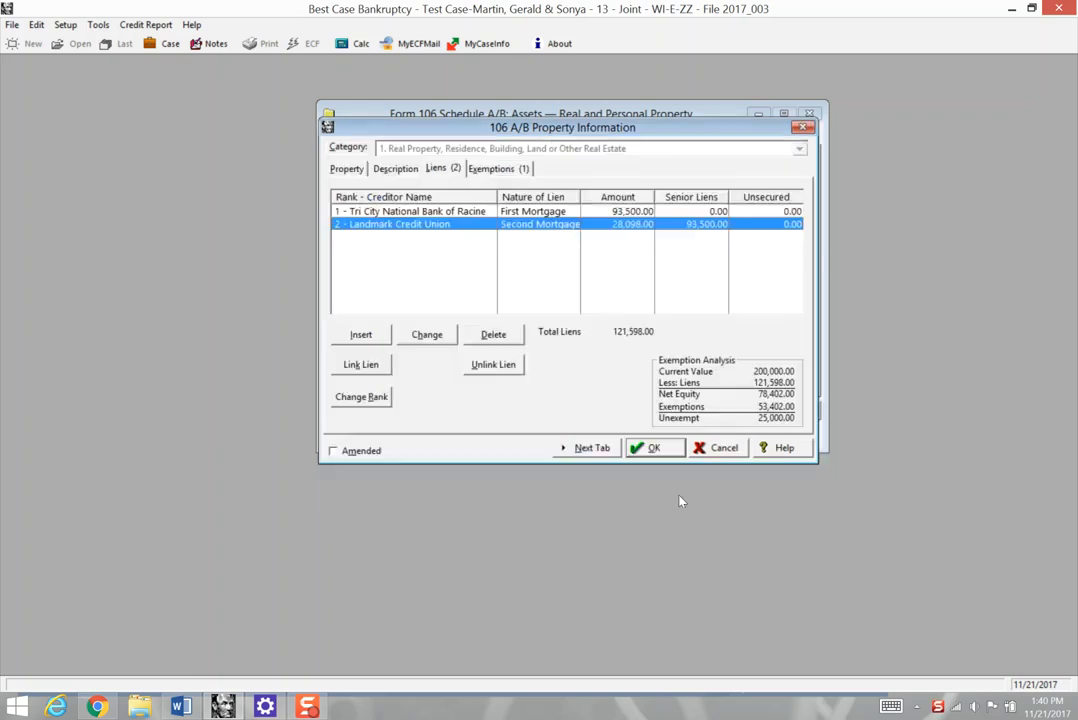
left_click(655, 448)
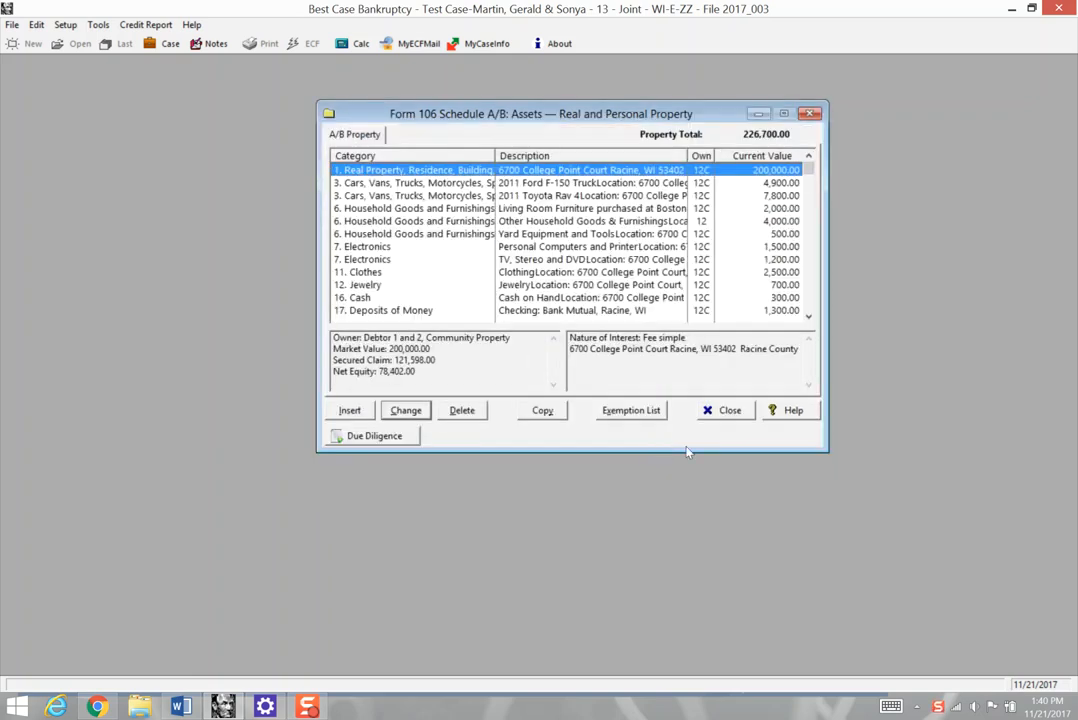
left_click(722, 411)
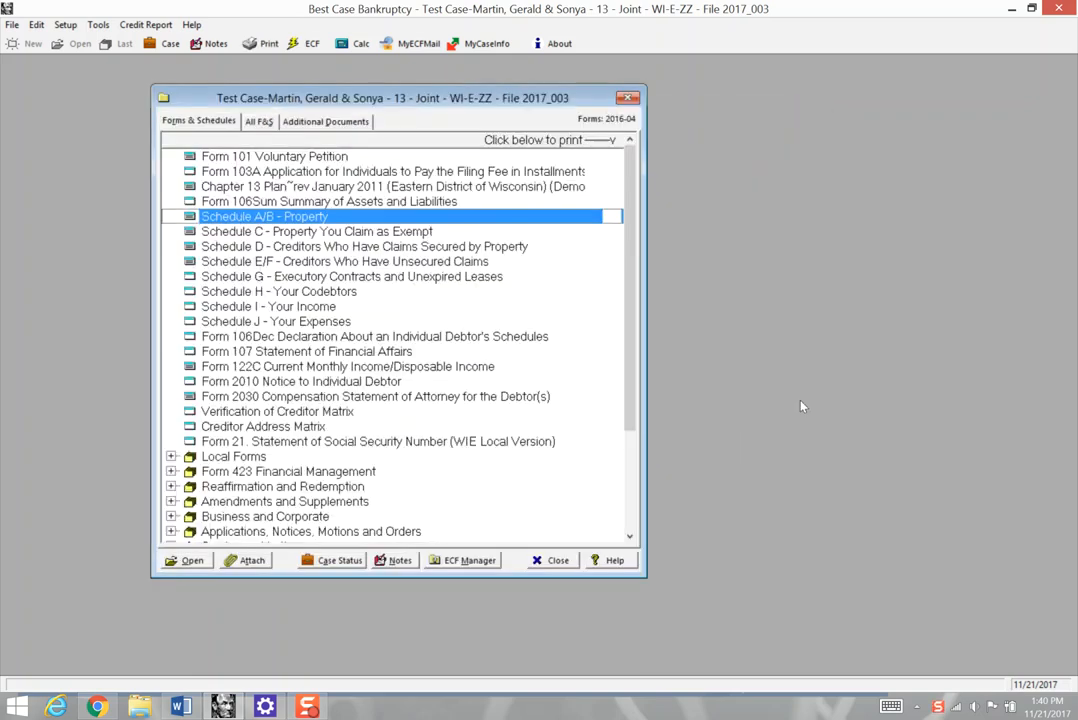
- Open Form 122C and review the average secured home payment and the secured claims behind the housing deduction
left_click(298, 368)
double_click(298, 368)
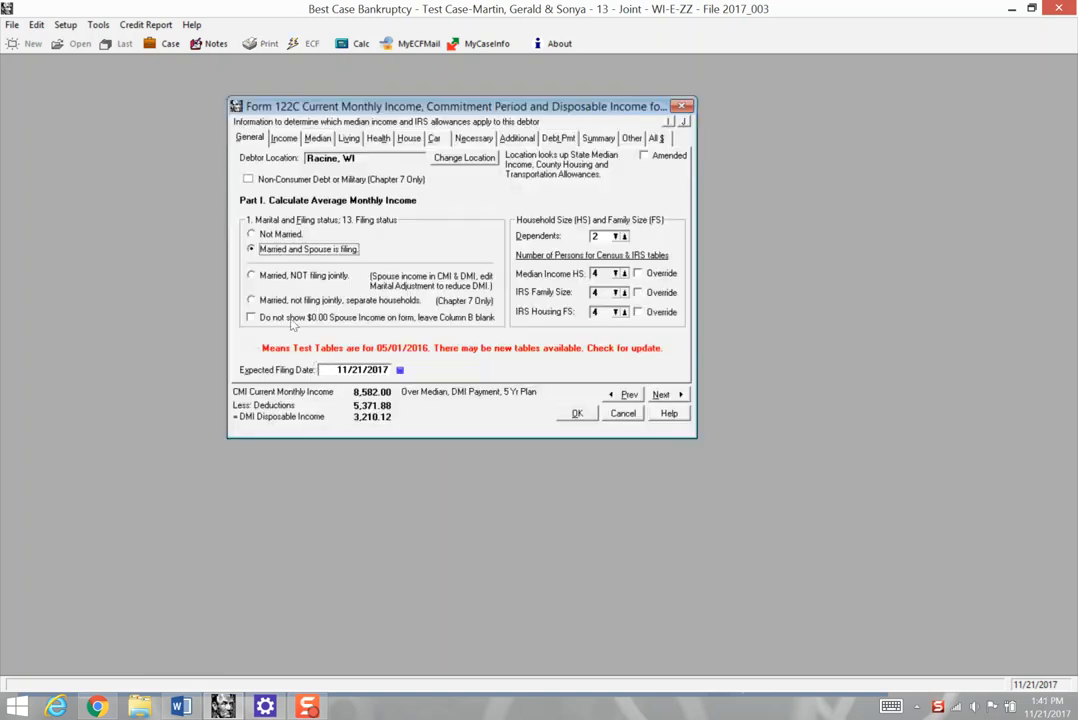
left_click(408, 138)
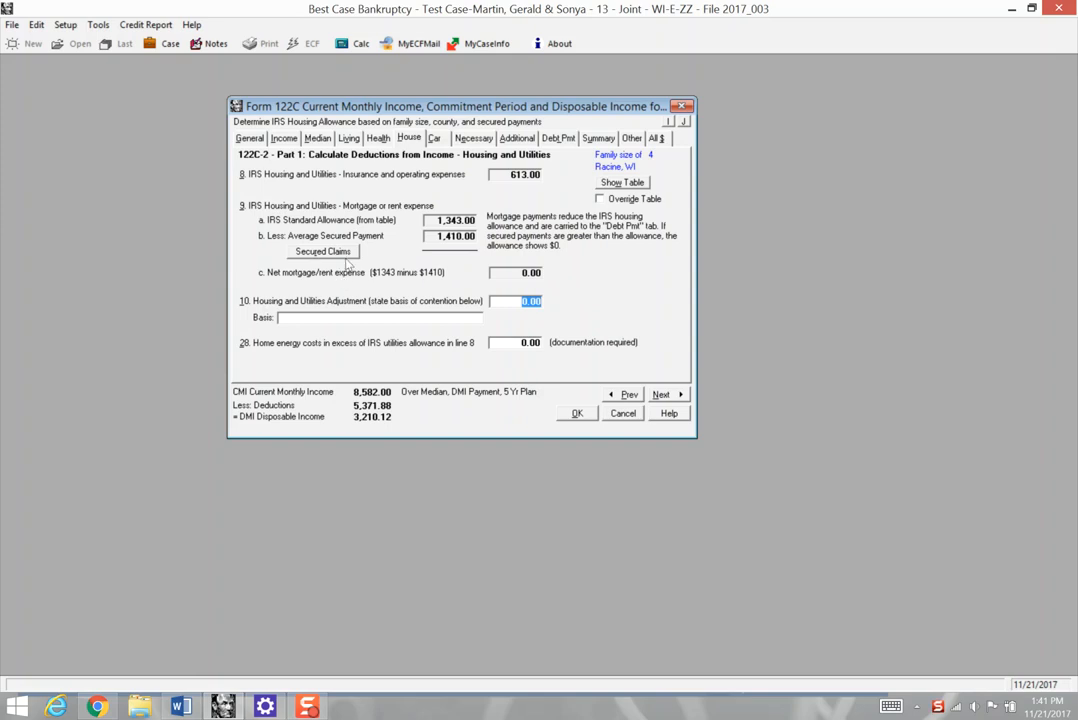
left_click(340, 256)
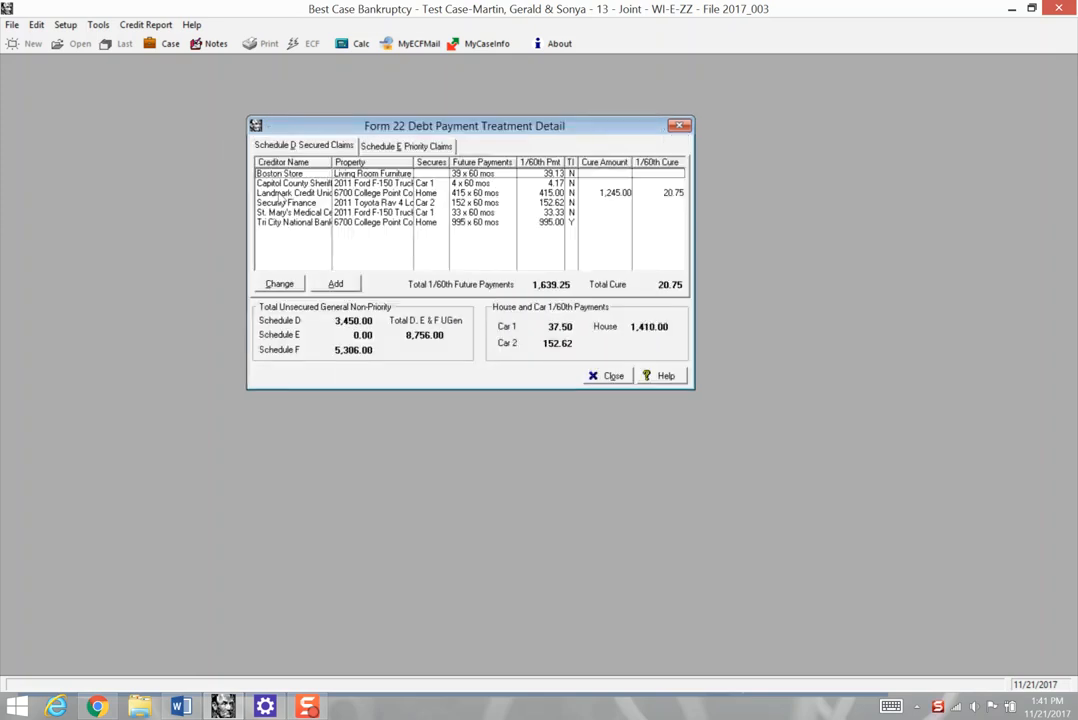
left_click(610, 377)
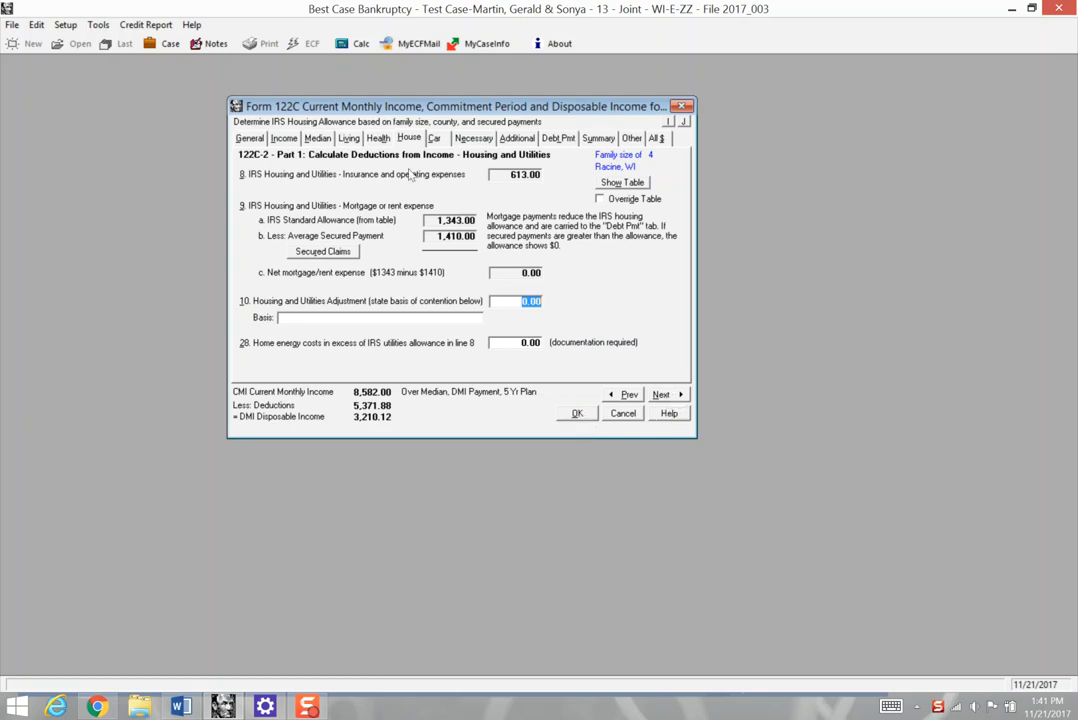
- Try 0 and 1 as the number of claimed vehicles on Form 122C, and set it back to 2+
left_click(440, 142)
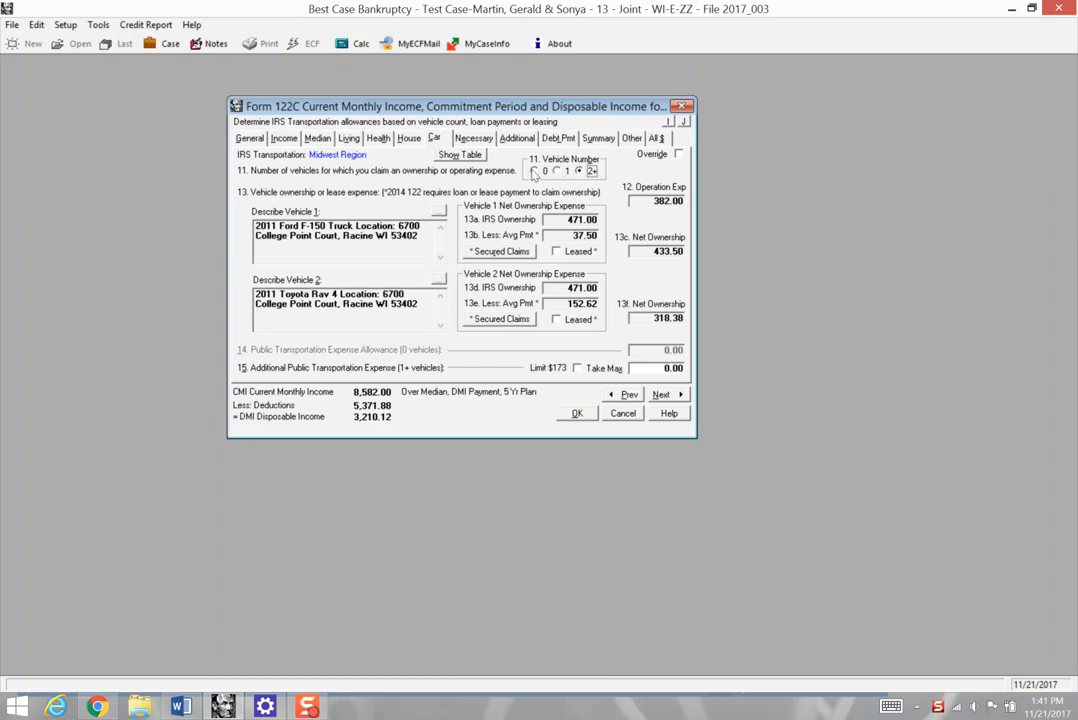
left_click(535, 172)
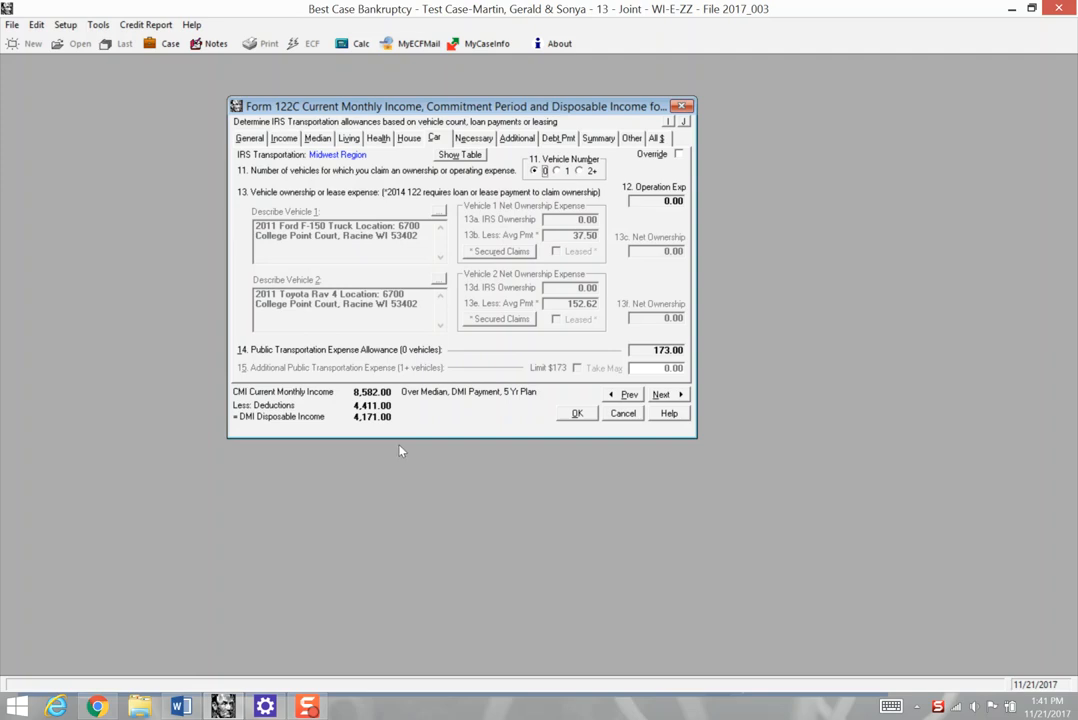
left_click(557, 171)
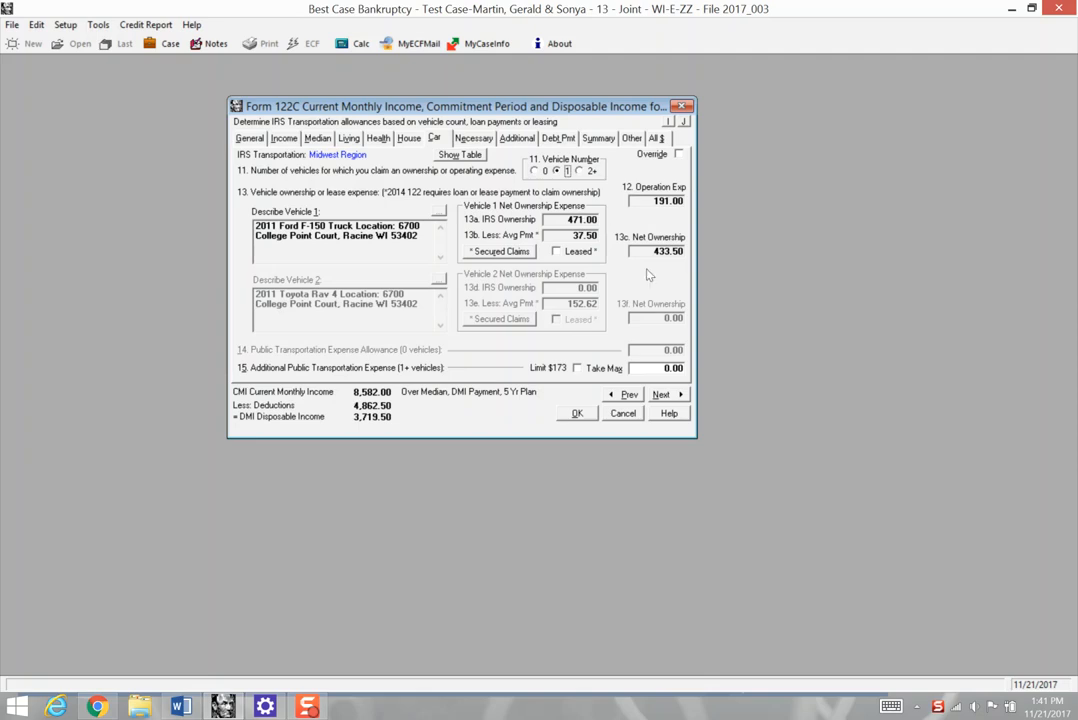
left_click(579, 171)
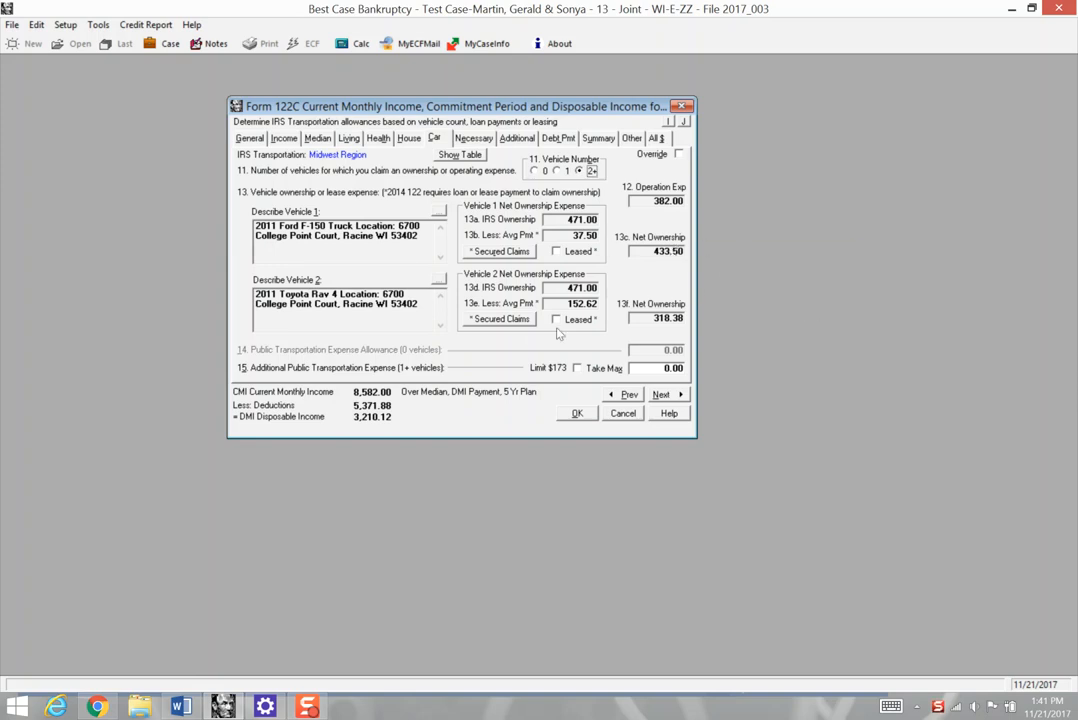
- Open the St. Mary's Medical Center claim from the vehicle secured claims and set its means test monthly payment to 0
left_click(501, 319)
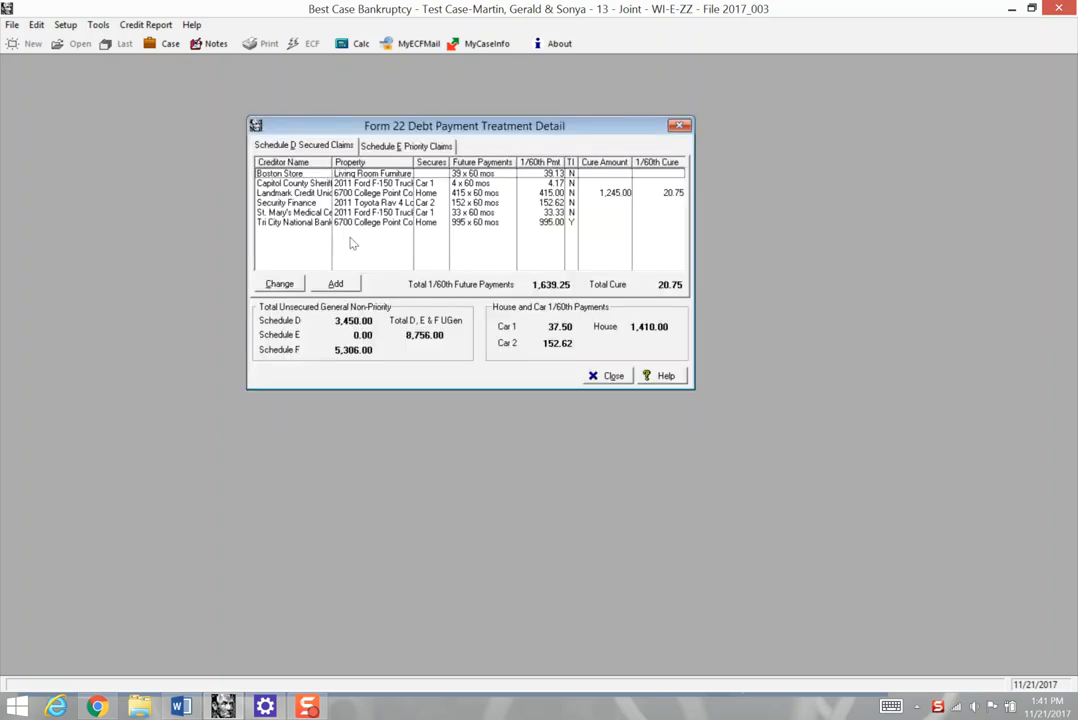
double_click(396, 213)
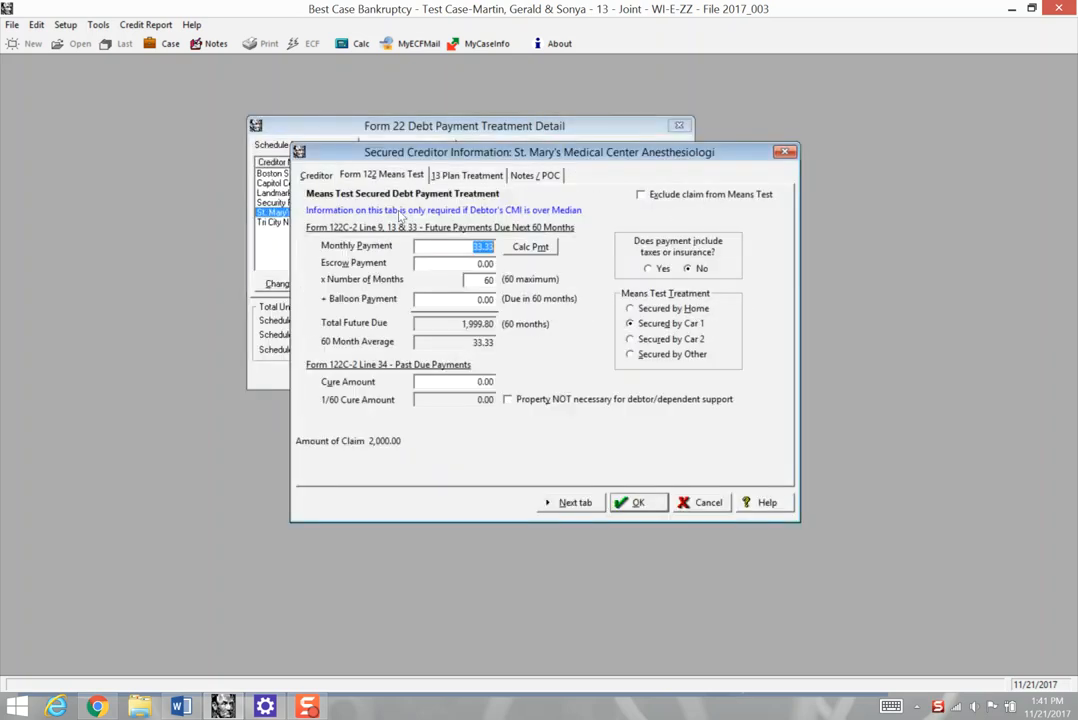
left_click(463, 248)
left_click_drag(457, 248, 534, 288)
type("00")
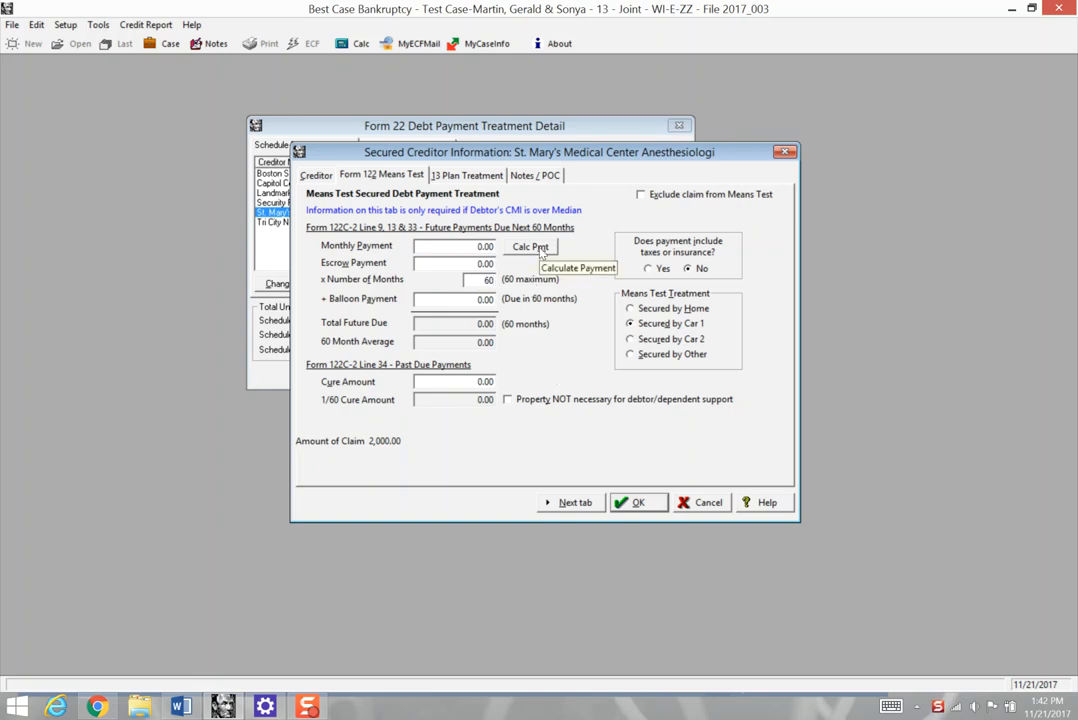
- Calculate the St. Mary's claim's monthly payment over a 60-month term, save the claim, and close the debt payment details
left_click(531, 247)
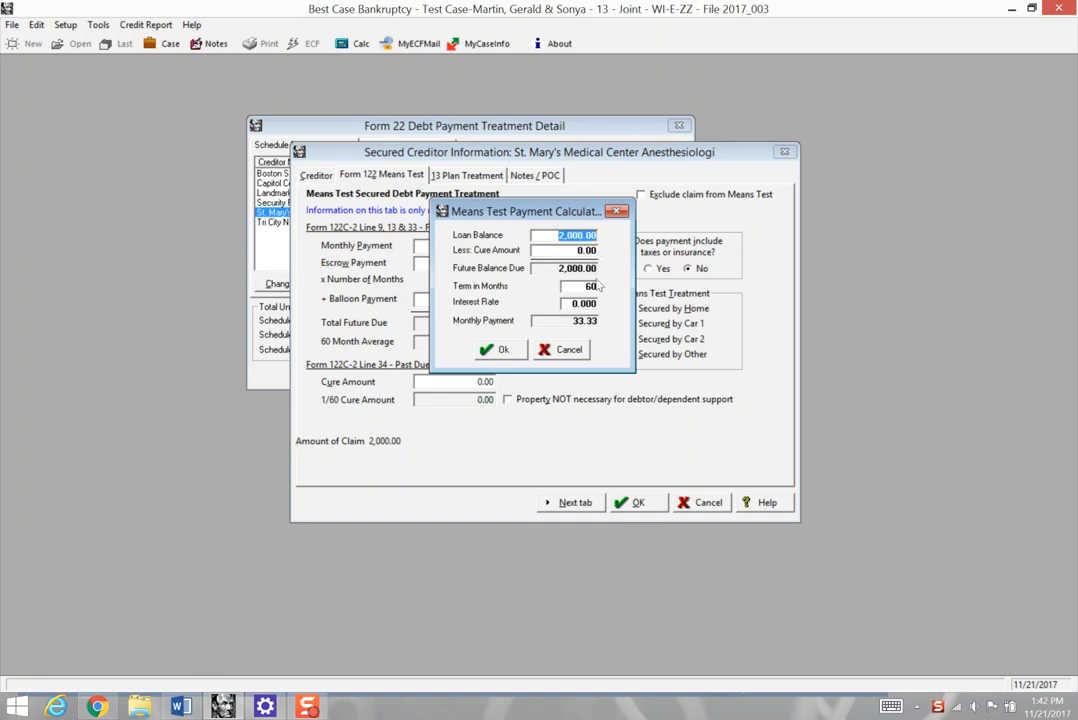
left_click(500, 352)
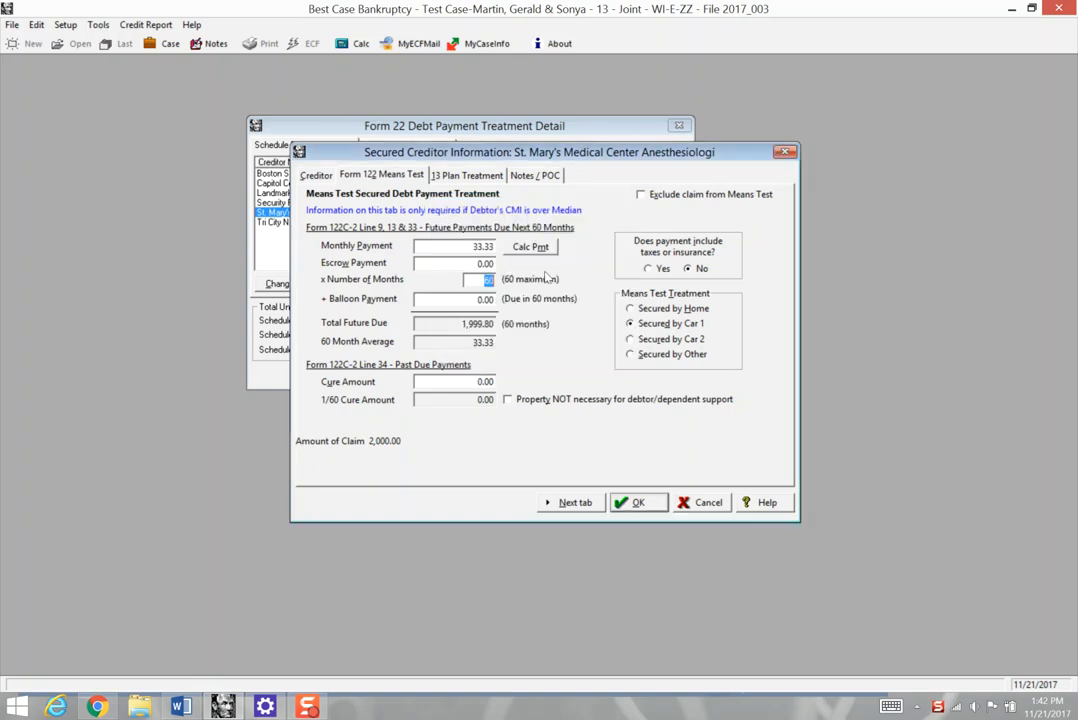
left_click(633, 502)
left_click(610, 376)
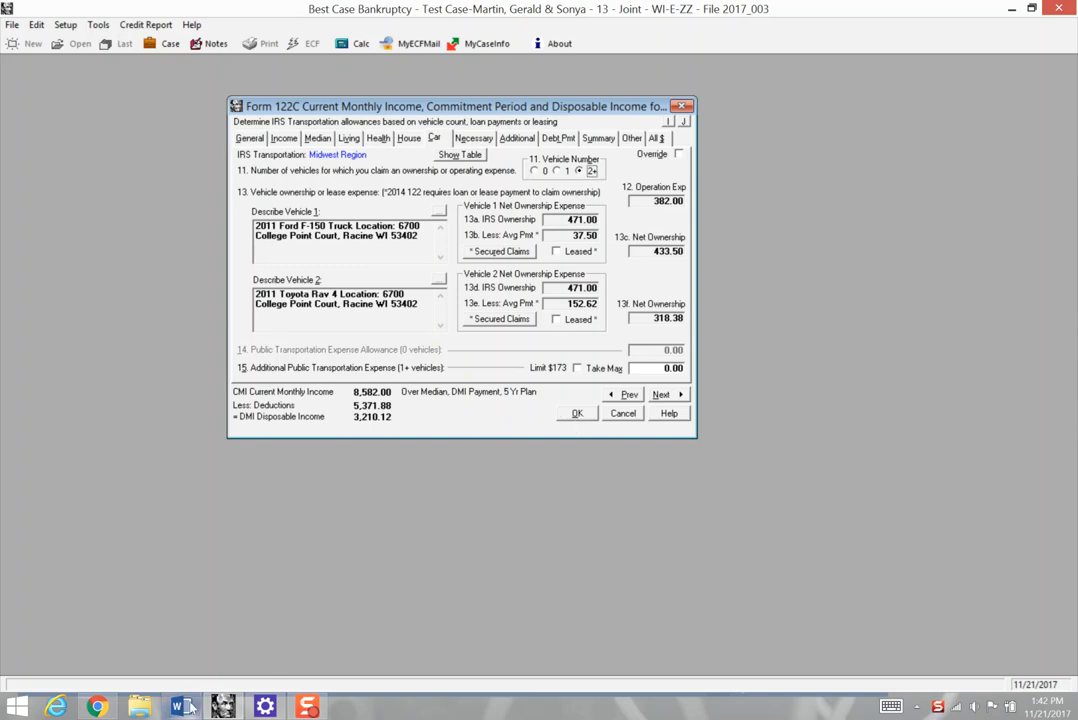
- Switch to the Word document containing the means test tutorial's title page
mouse_move(189, 708)
left_click(161, 562)
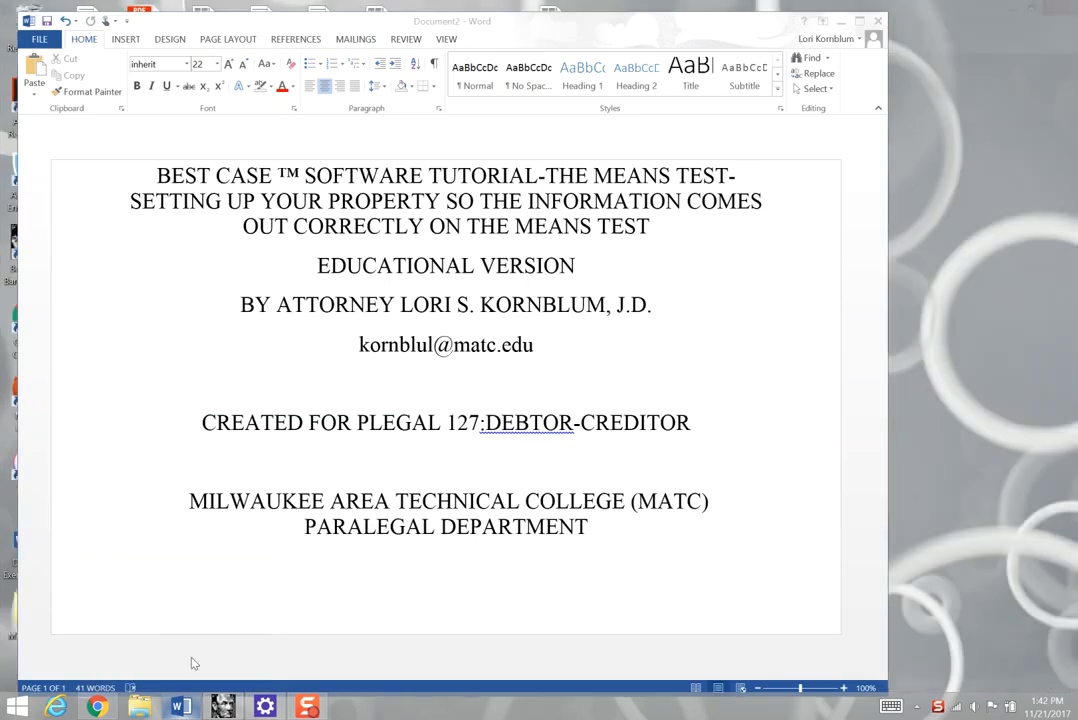